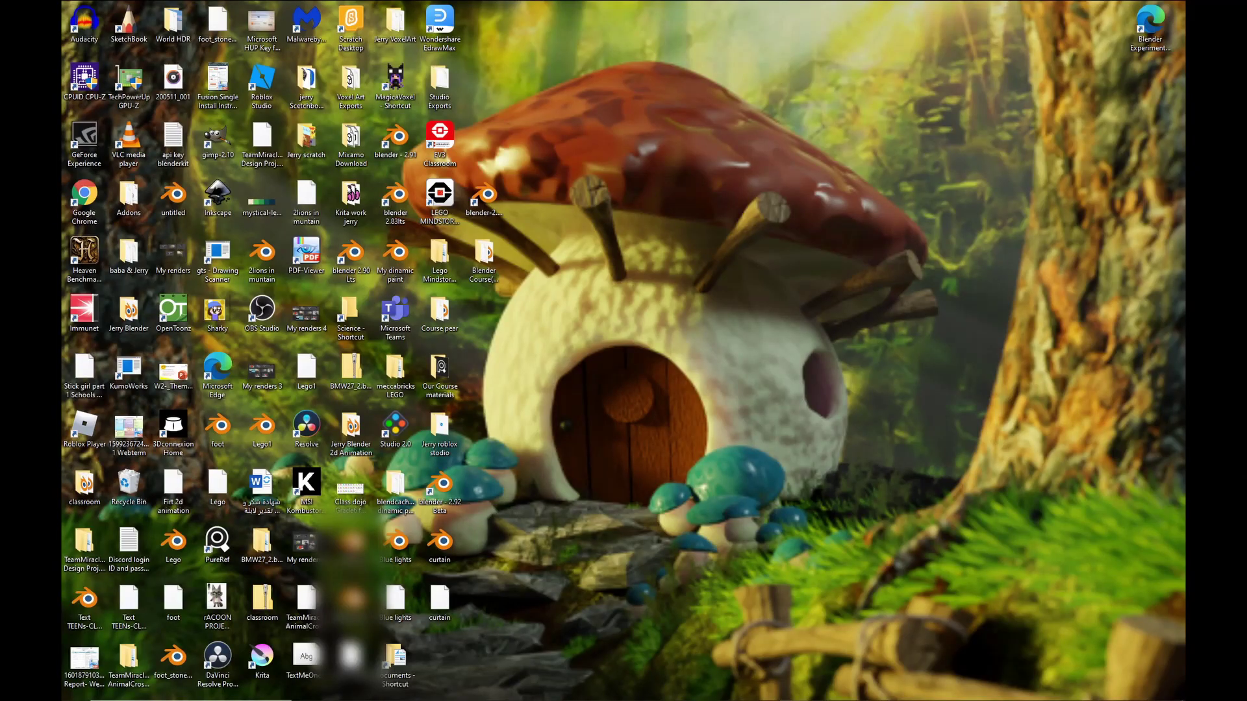
In the browser, search Mixamo's animation library for 'Dancer'
mouse_move(461, 699)
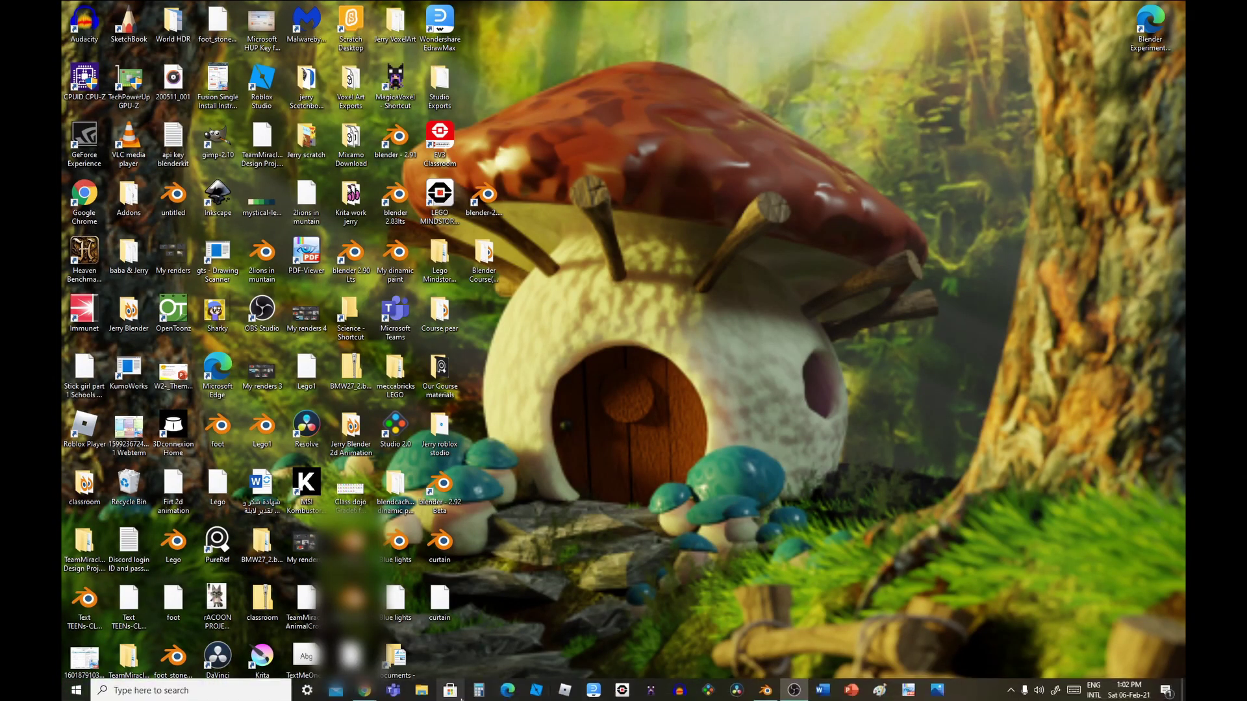
left_click(370, 693)
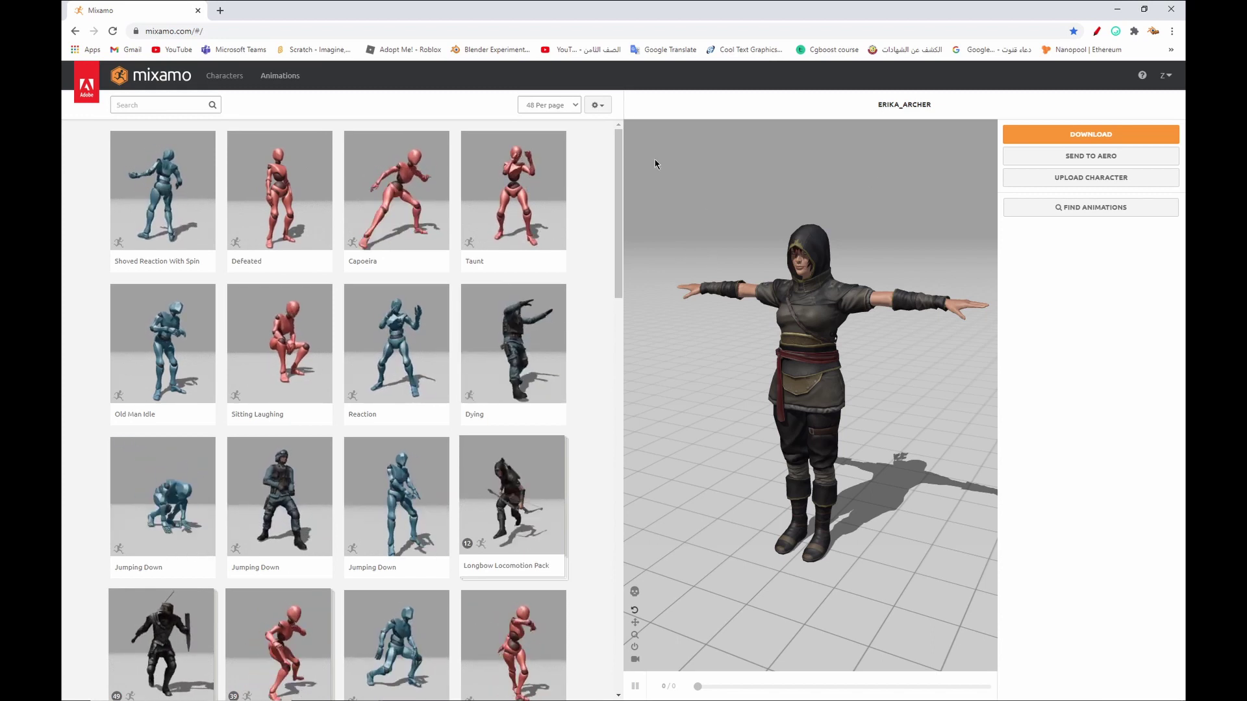
scroll(446, 343, "down", 3)
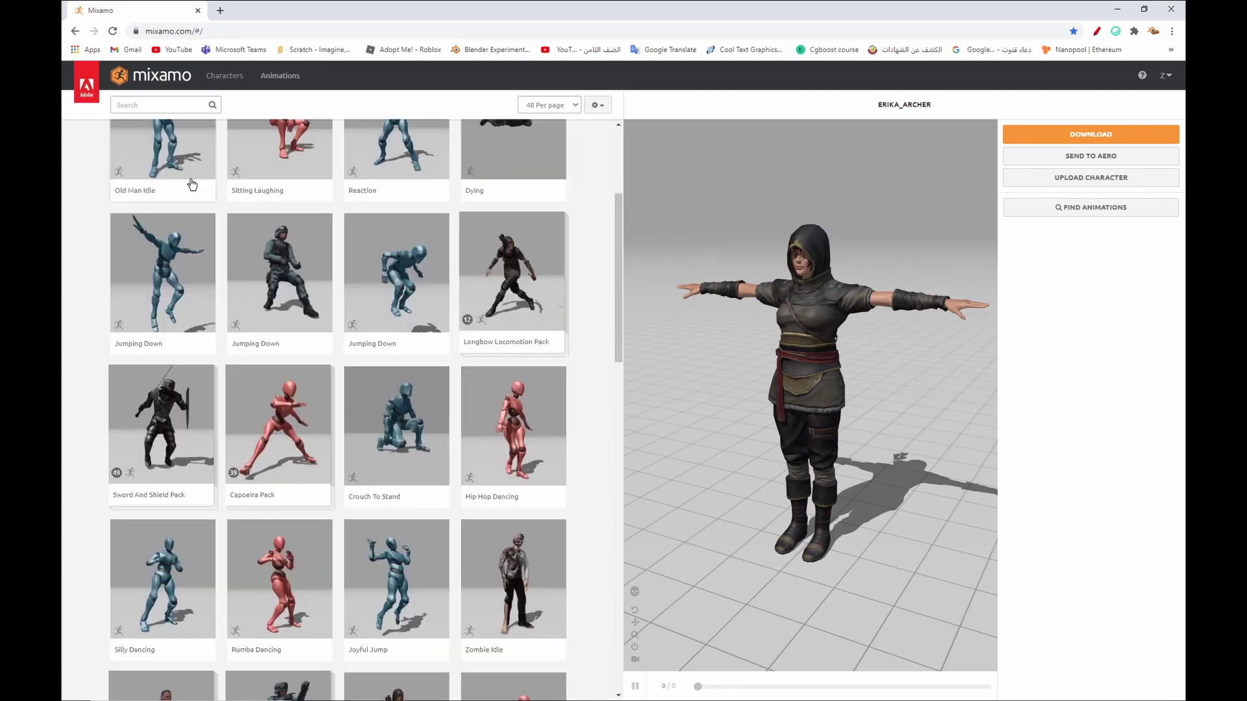
scroll(189, 169, "up", 3)
left_click(164, 106)
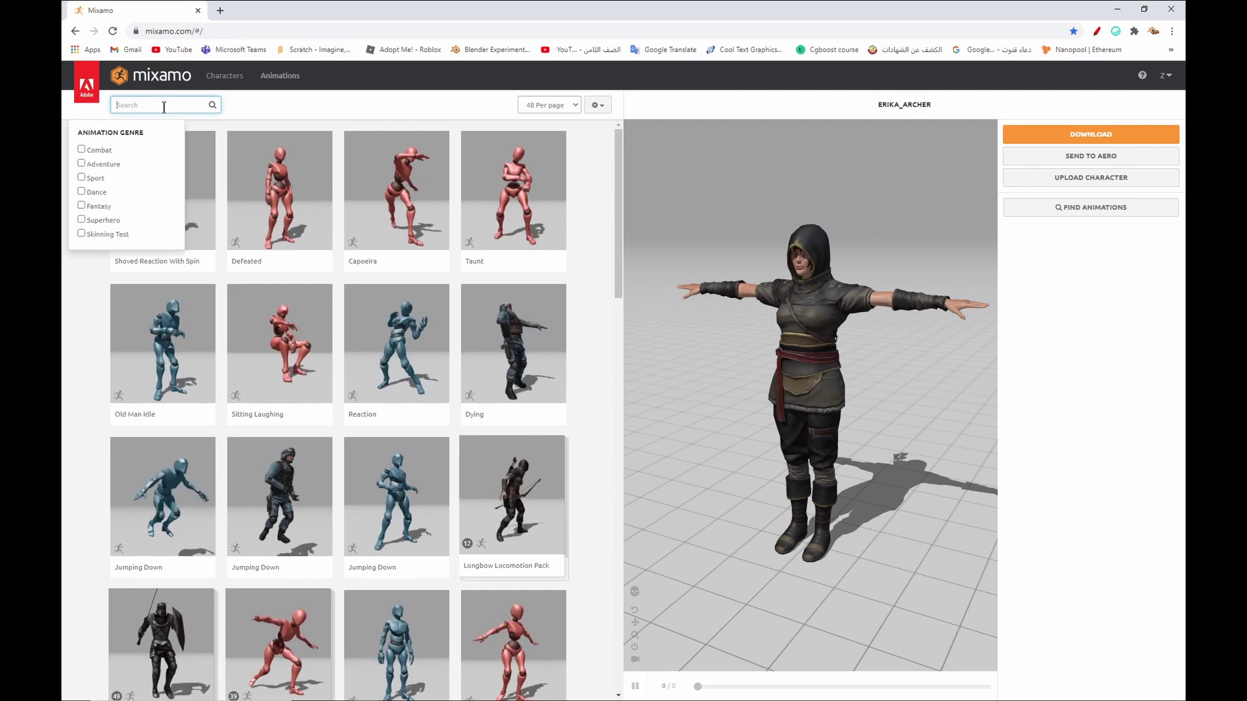
type("D")
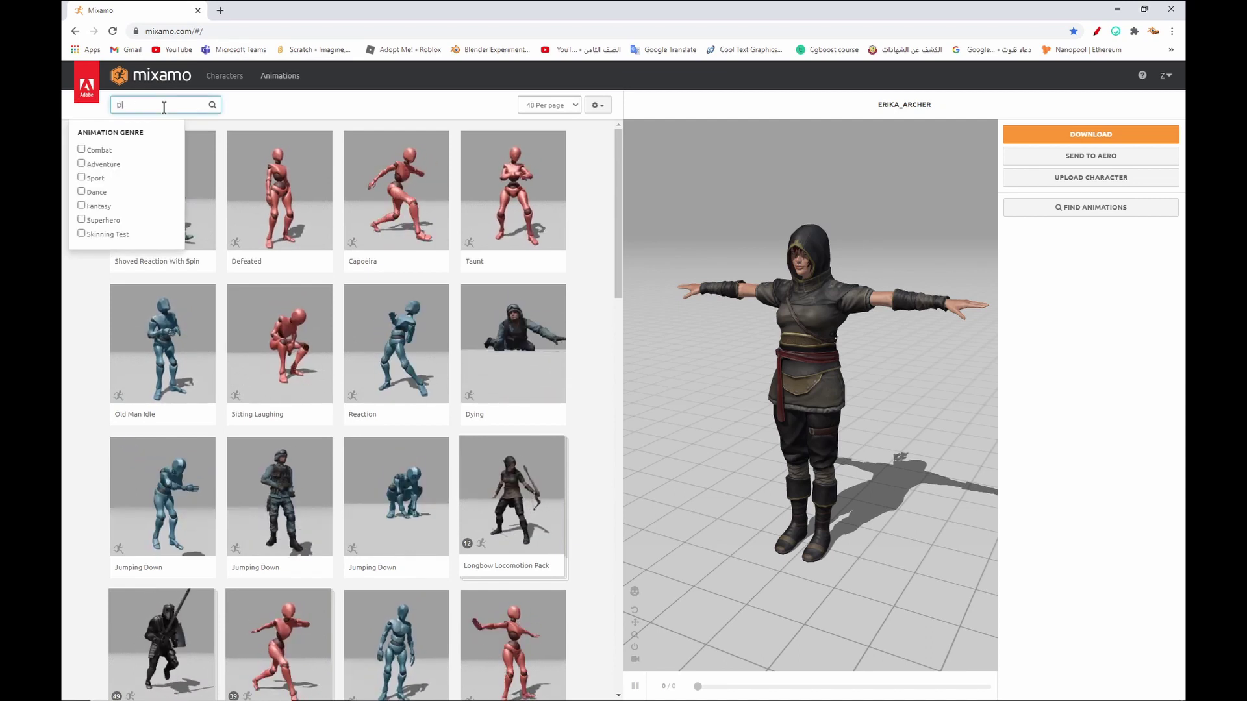
type("ancer")
key("Return")
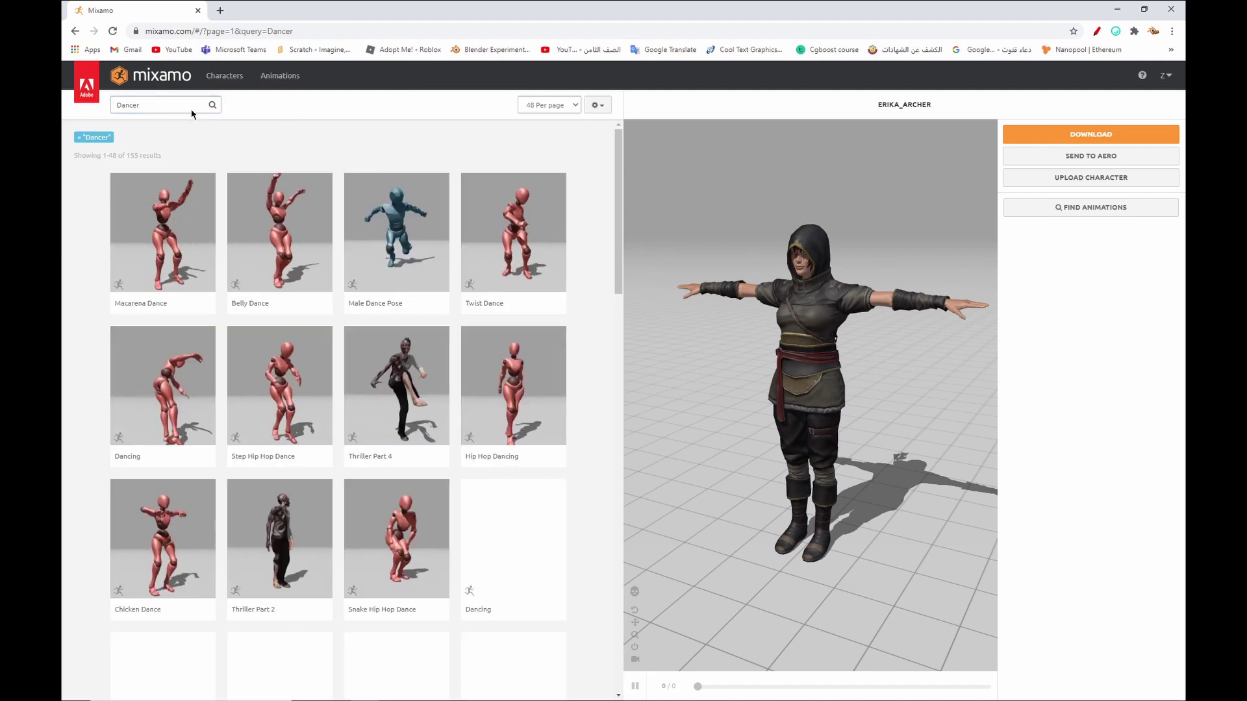
Replace the Erika_Archer character with Michelle and inspect her in the preview
left_click(221, 75)
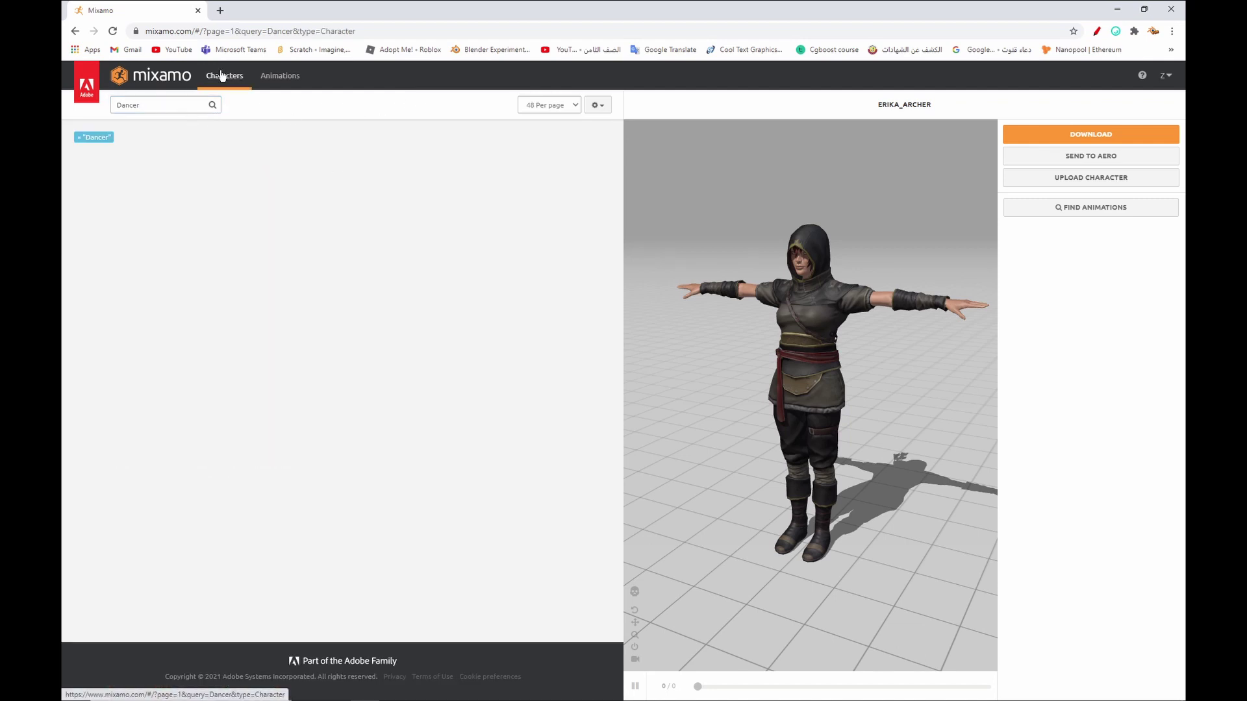
left_click(373, 241)
left_click(840, 234)
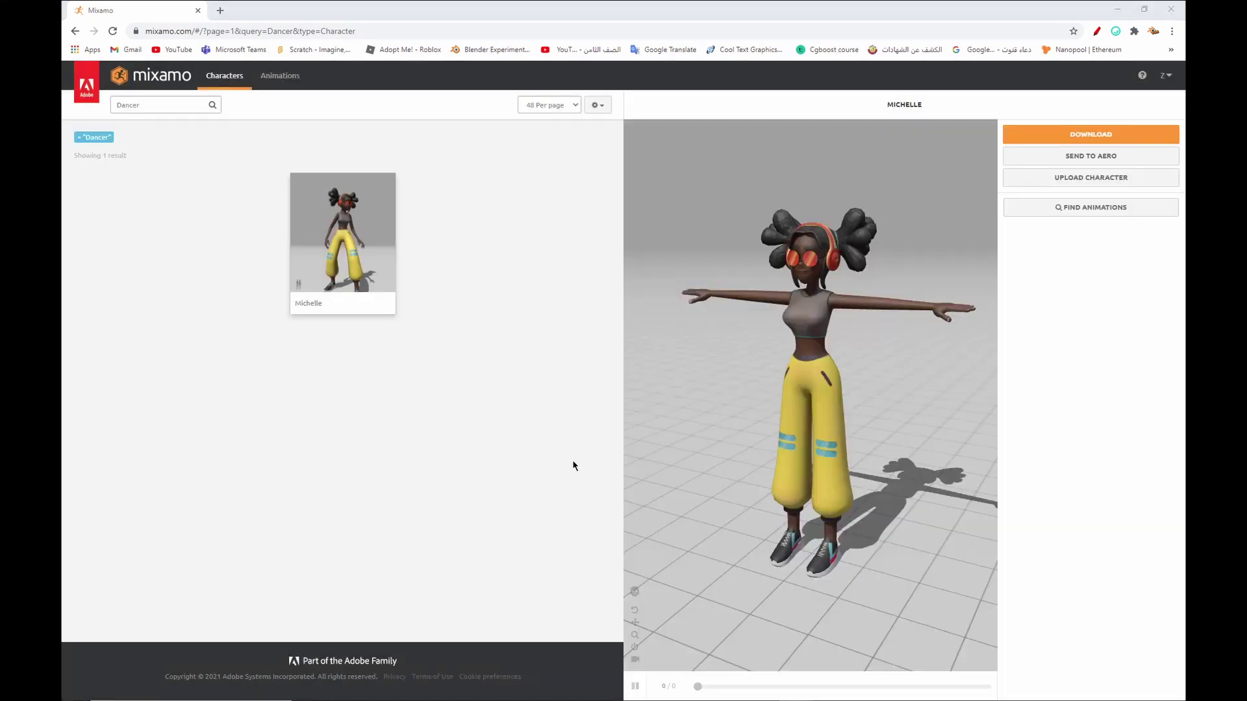
left_click_drag(858, 426, 620, 352)
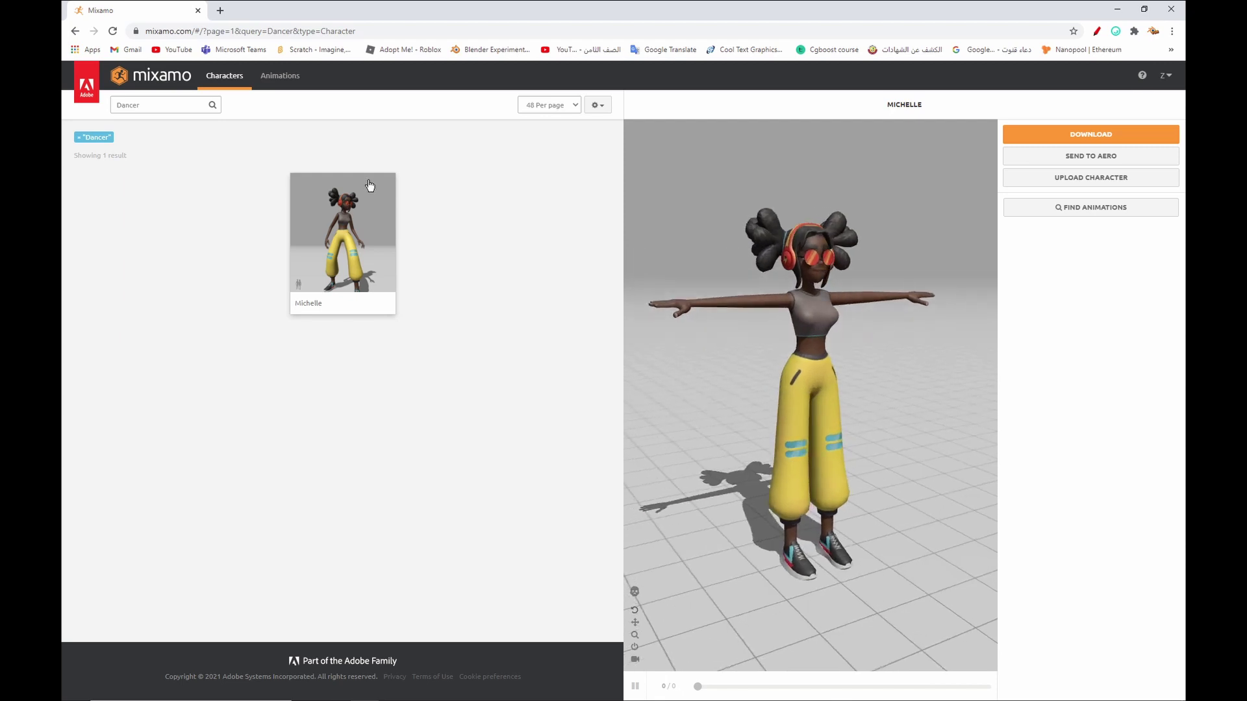
Return to the Animations tab and browse the 155 Dancer results
left_click(285, 79)
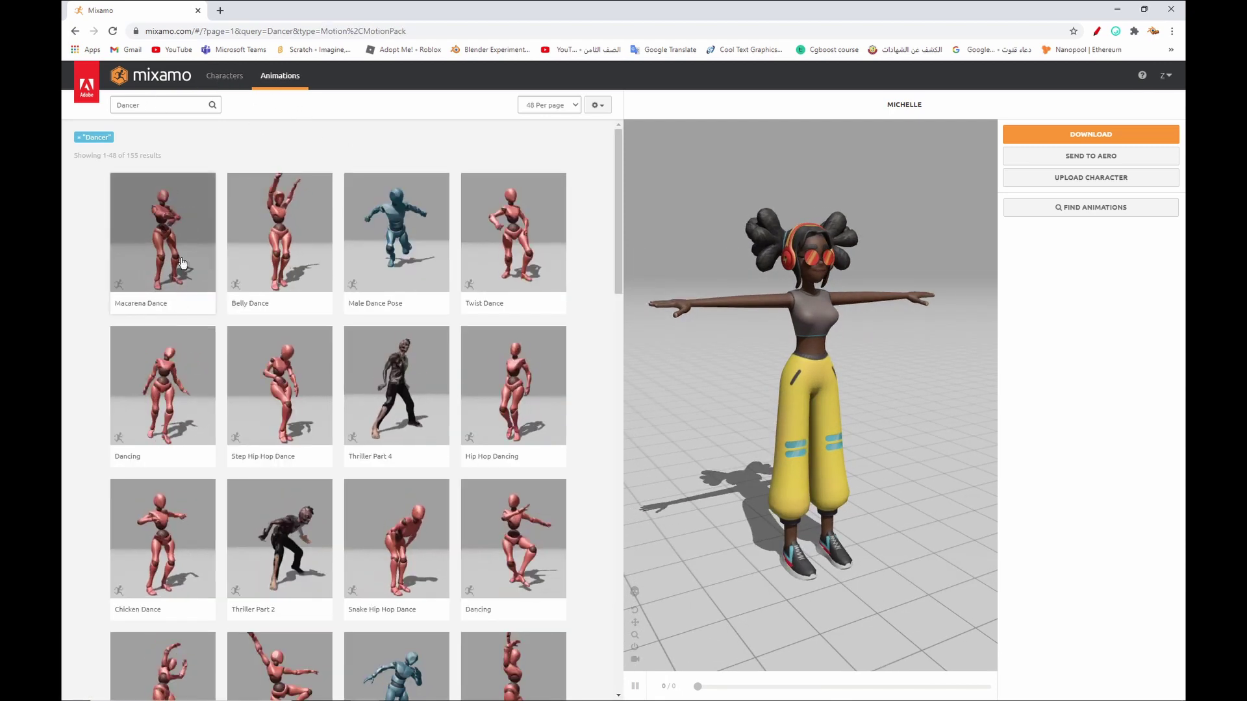
scroll(503, 297, "down", 3)
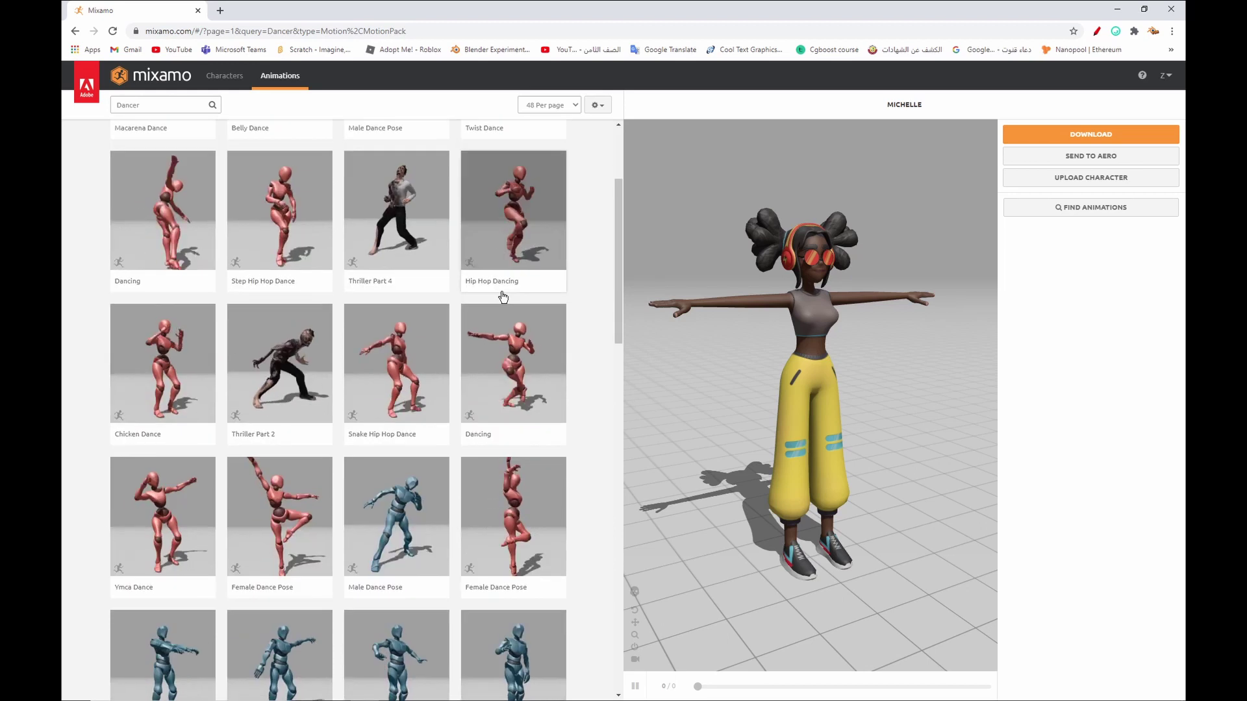
scroll(504, 297, "down", 10)
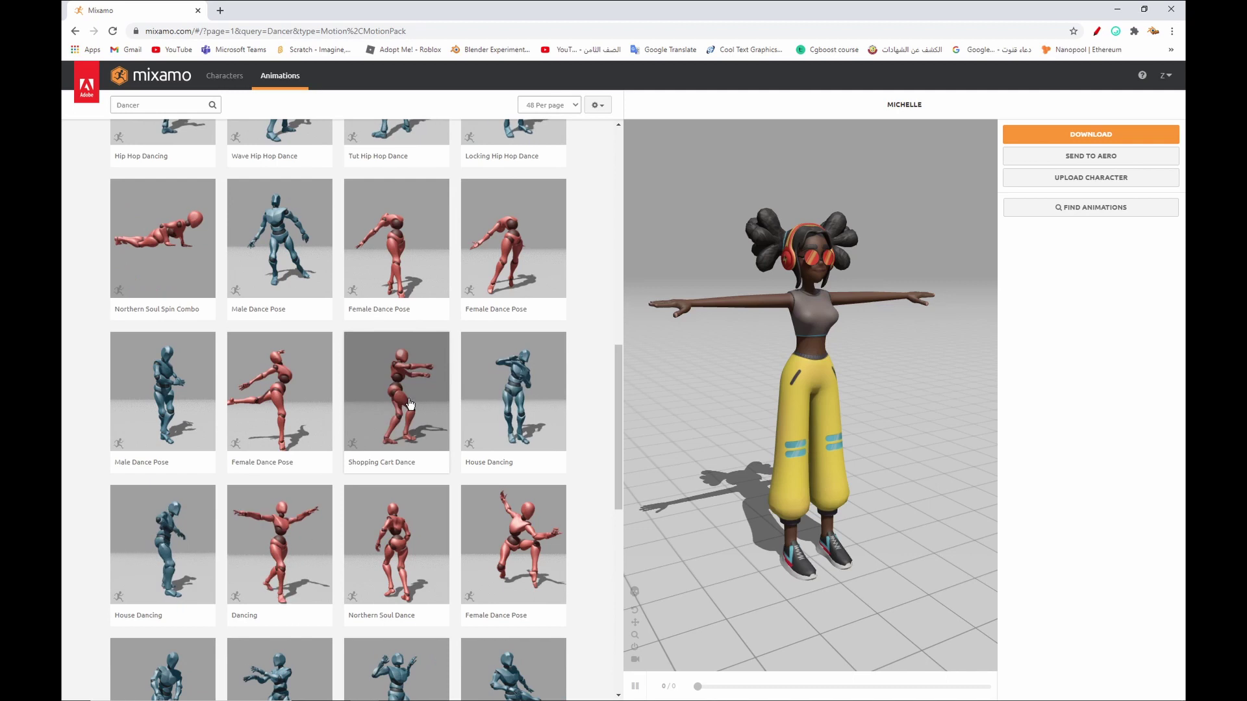
scroll(409, 404, "up", 12)
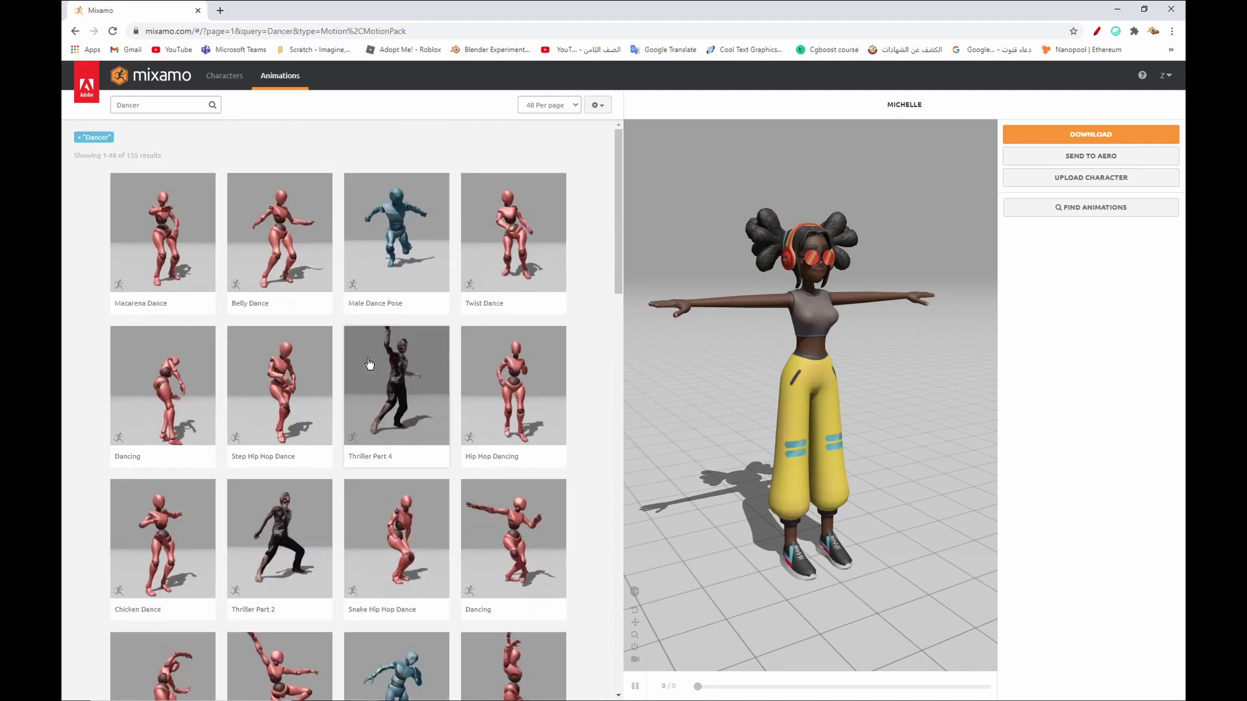
Apply Macarena Dance to Michelle, watch the preview, then pause it
left_click(180, 242)
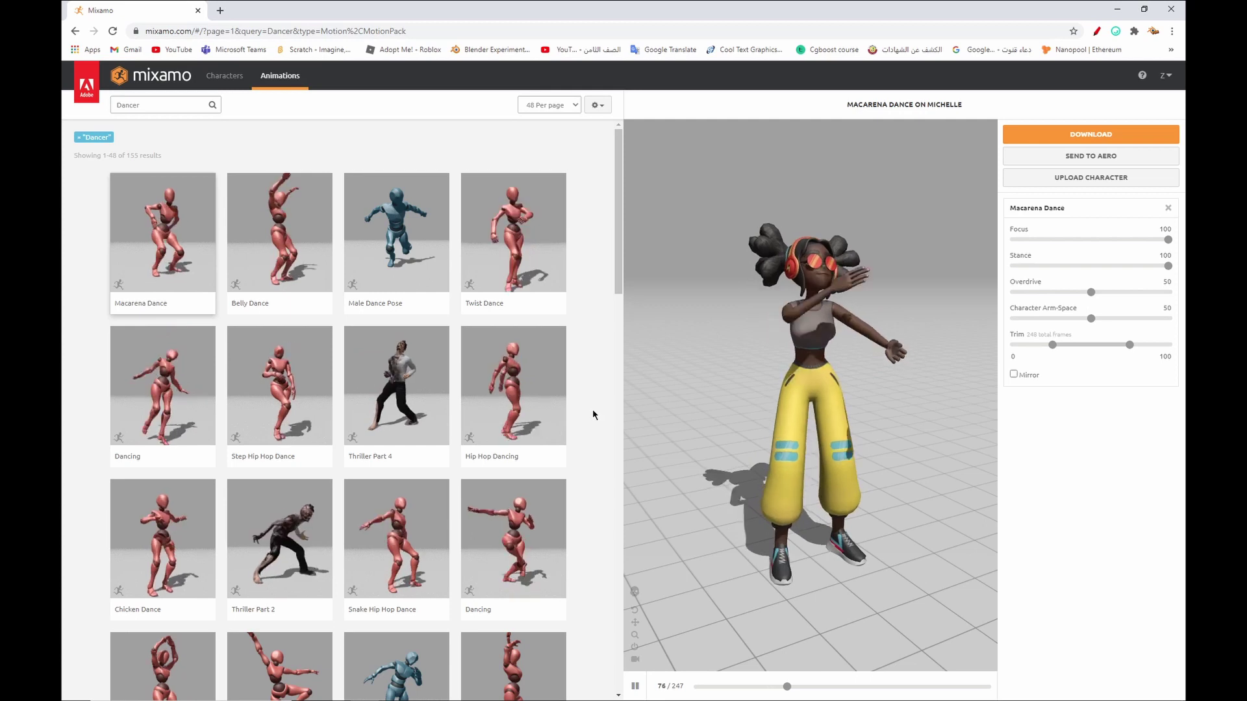
scroll(592, 414, "down", 8)
scroll(572, 416, "up", 8)
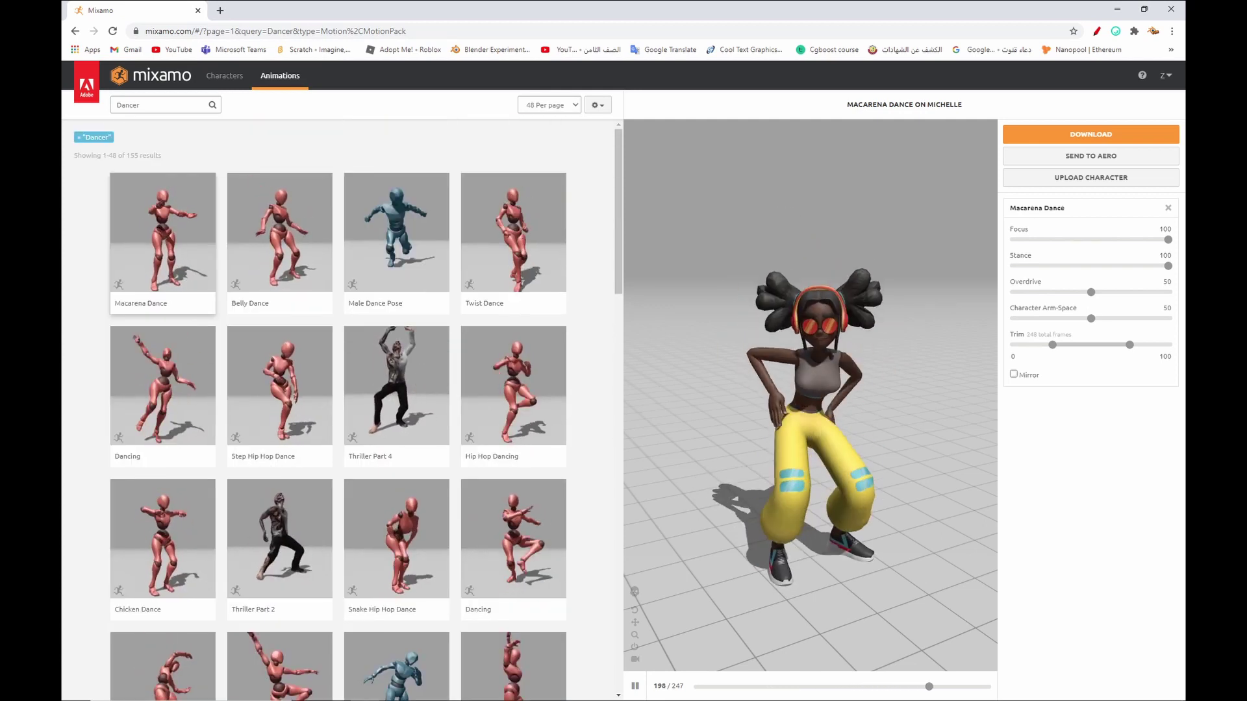
key("space")
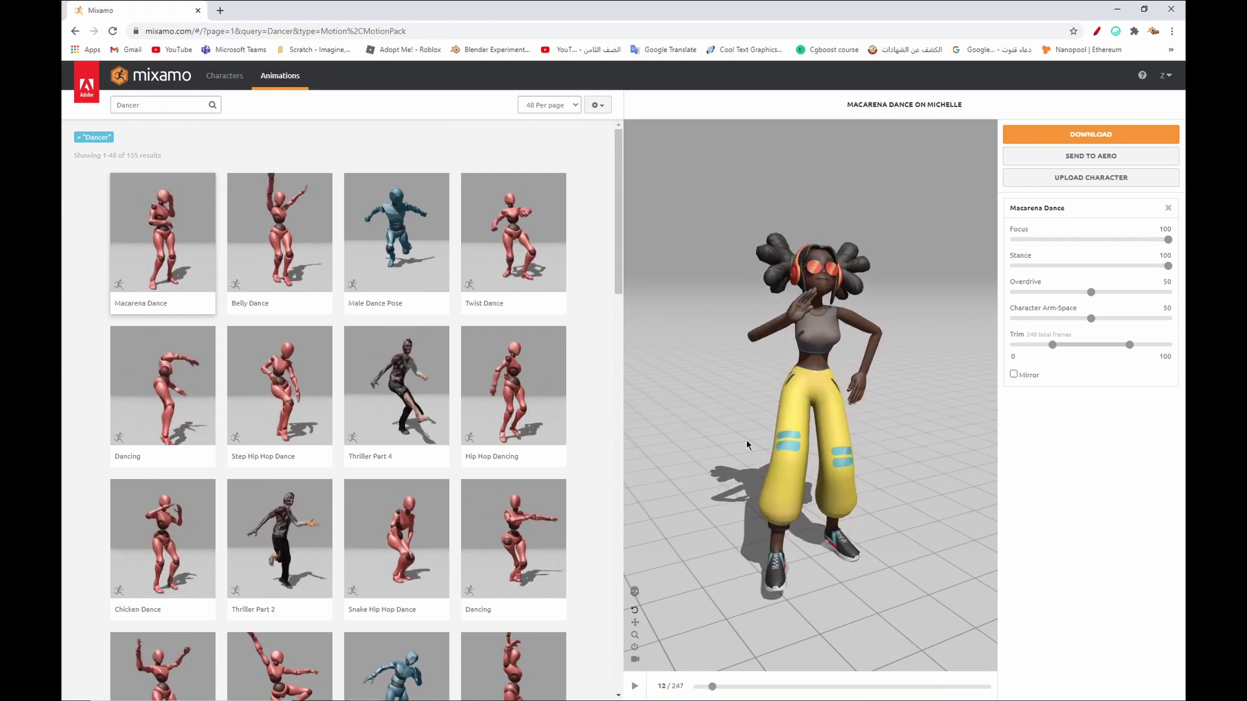
Download Macarena Dance as FBX Binary(.Fbx) with skin and save it to Downloads
left_click(1078, 134)
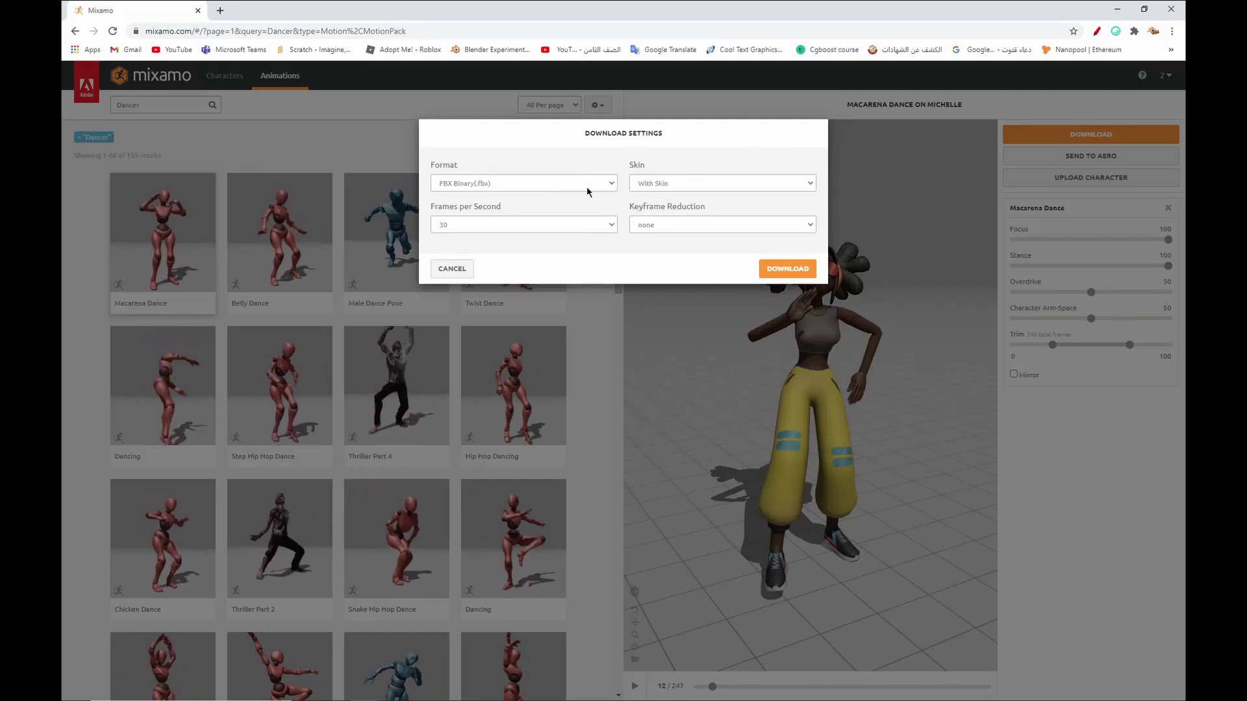
left_click(587, 186)
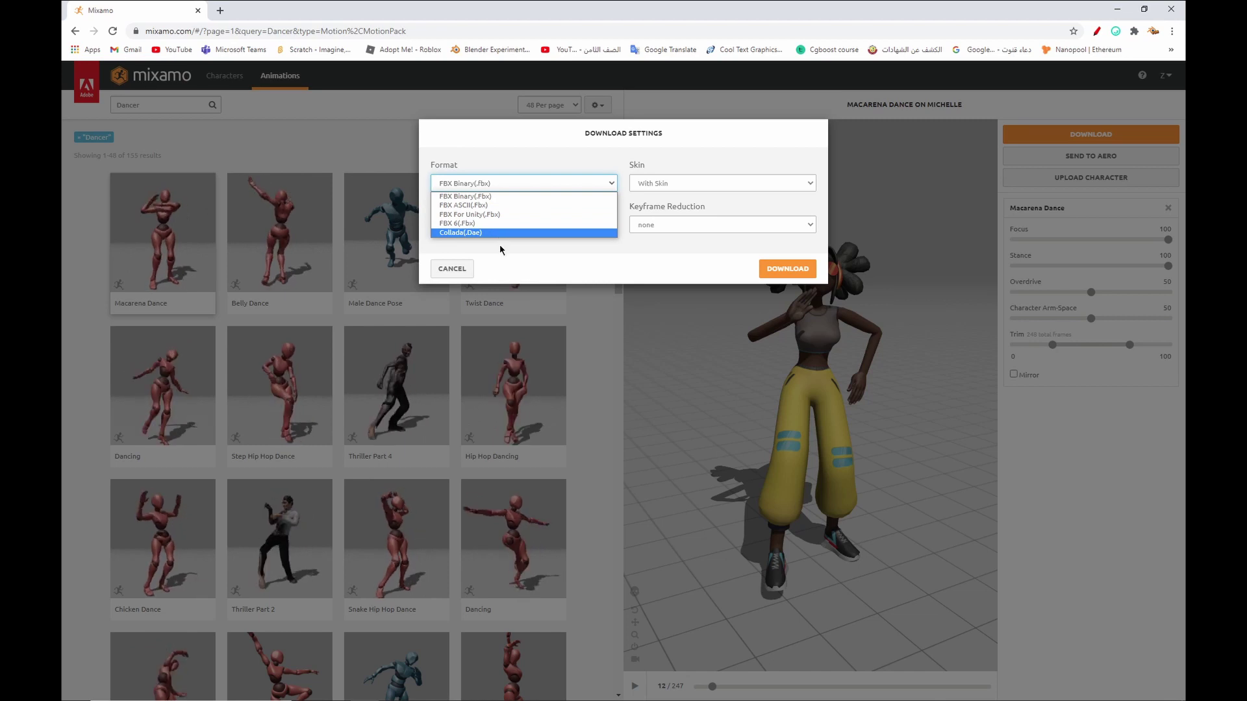
left_click(509, 196)
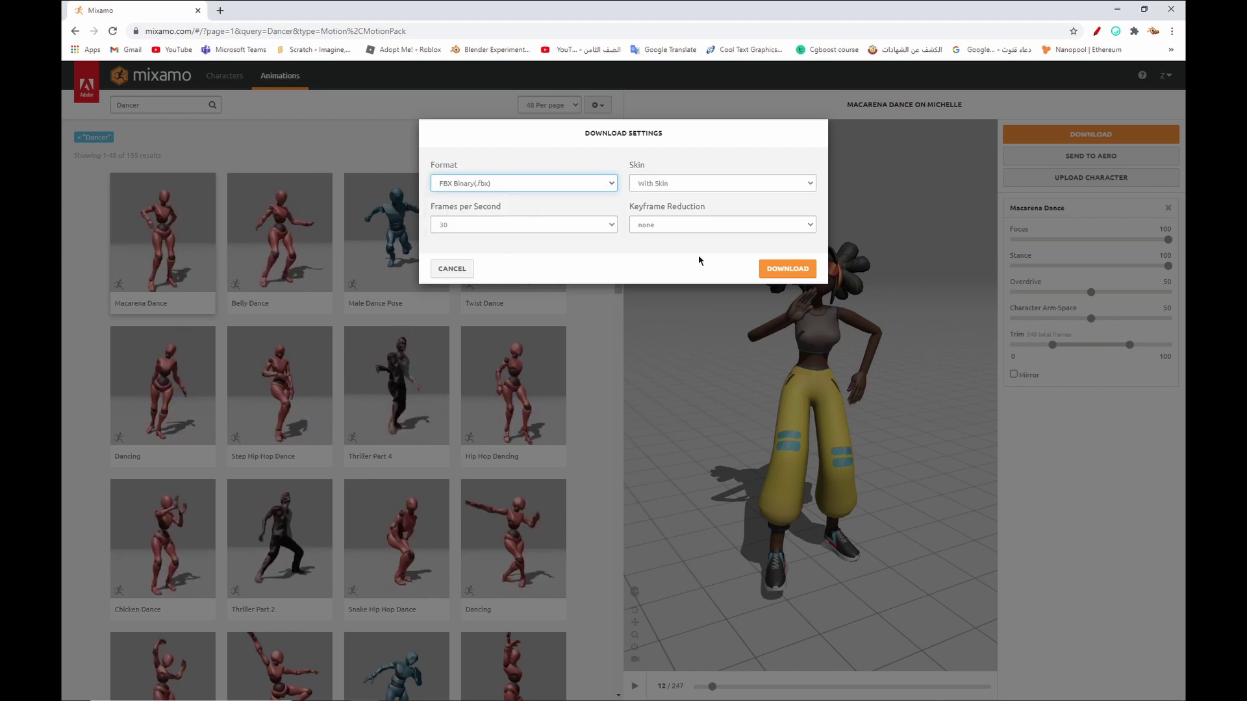
left_click(572, 189)
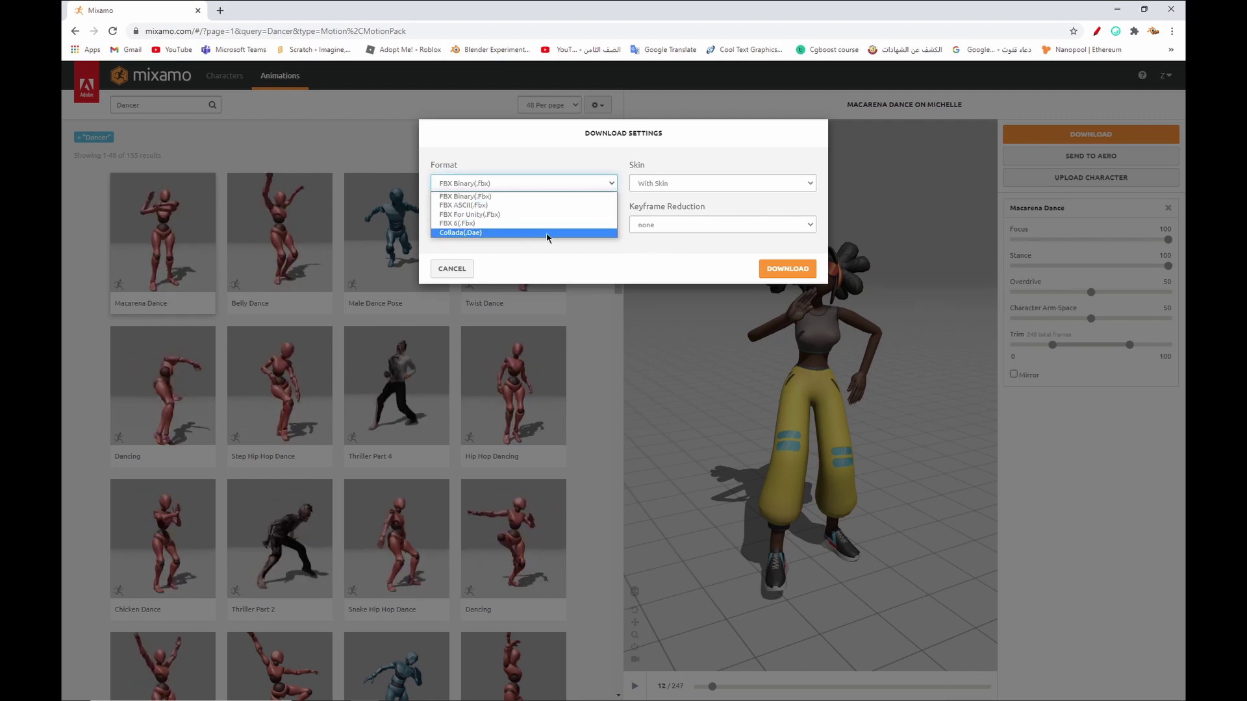
left_click(553, 196)
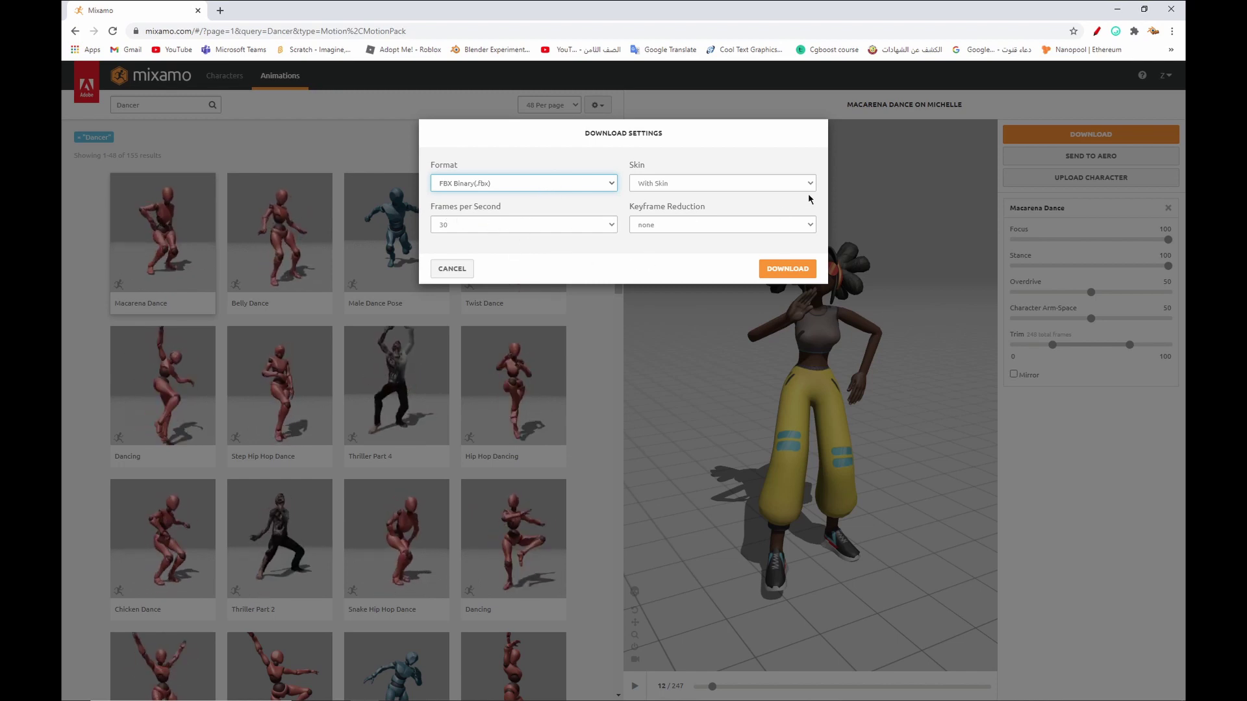
left_click(782, 273)
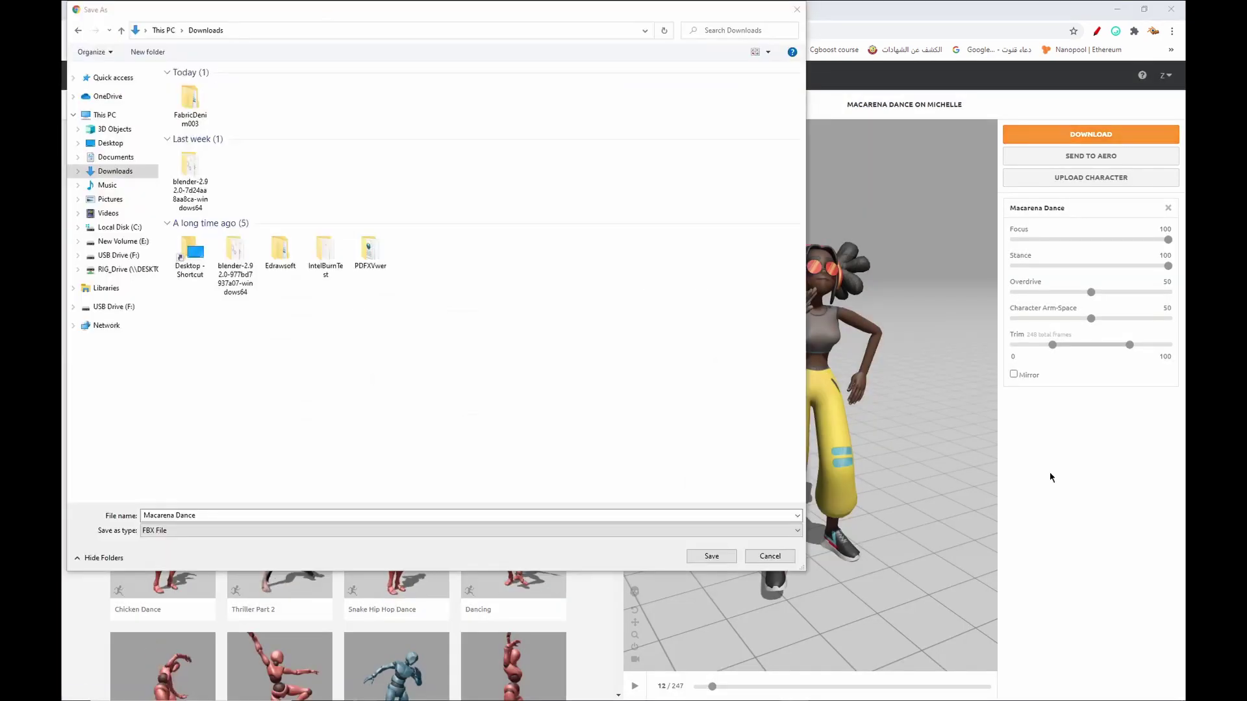
left_click(703, 555)
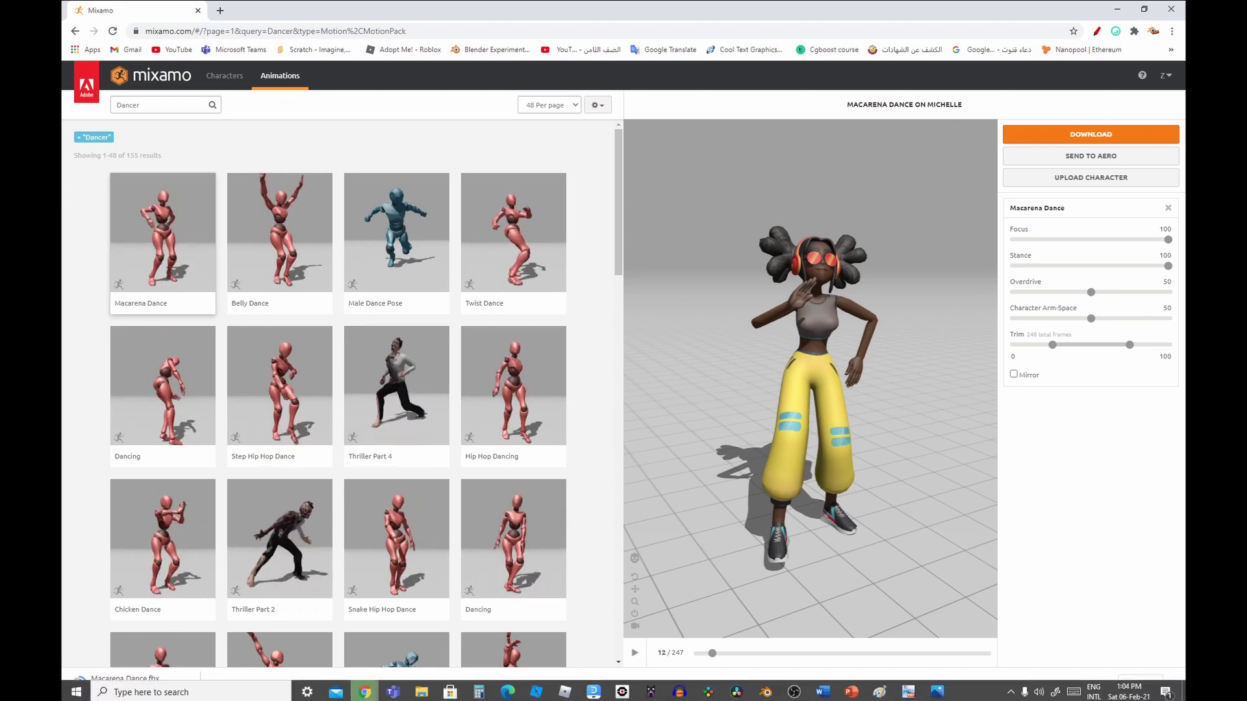
In Blender, select and delete the default Camera, Cube and Light
left_click(764, 694)
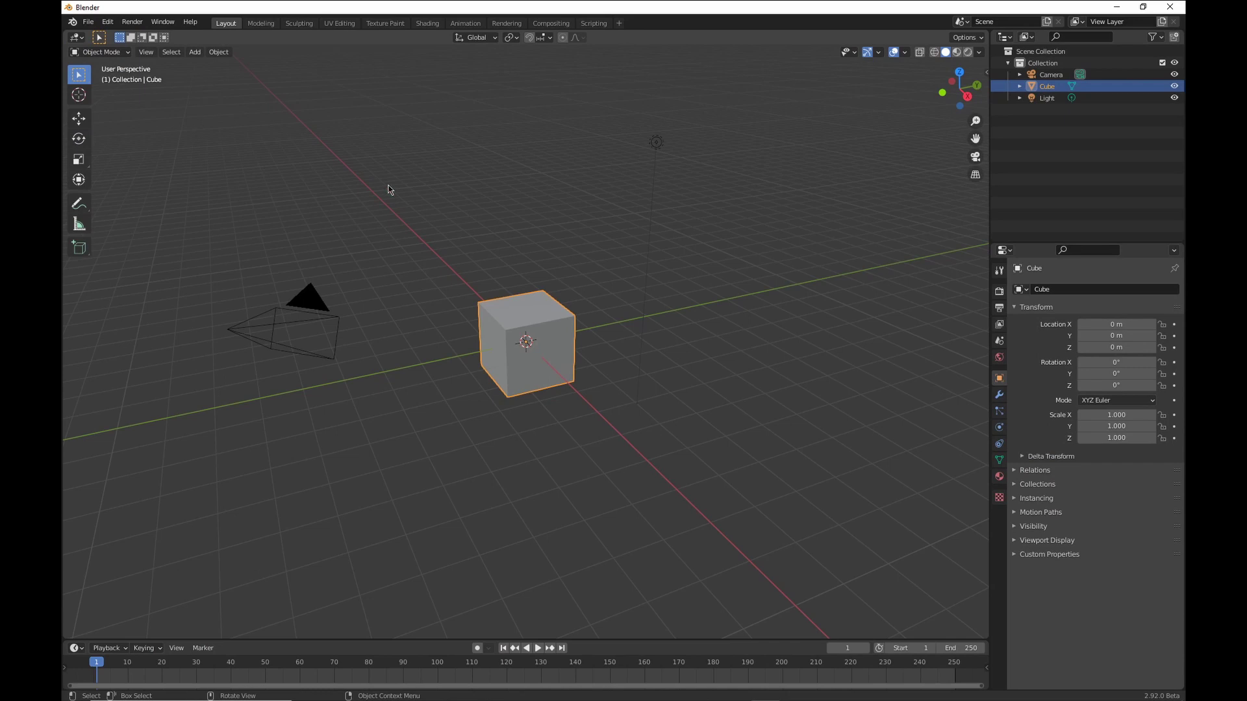
key("alt+a")
key("a")
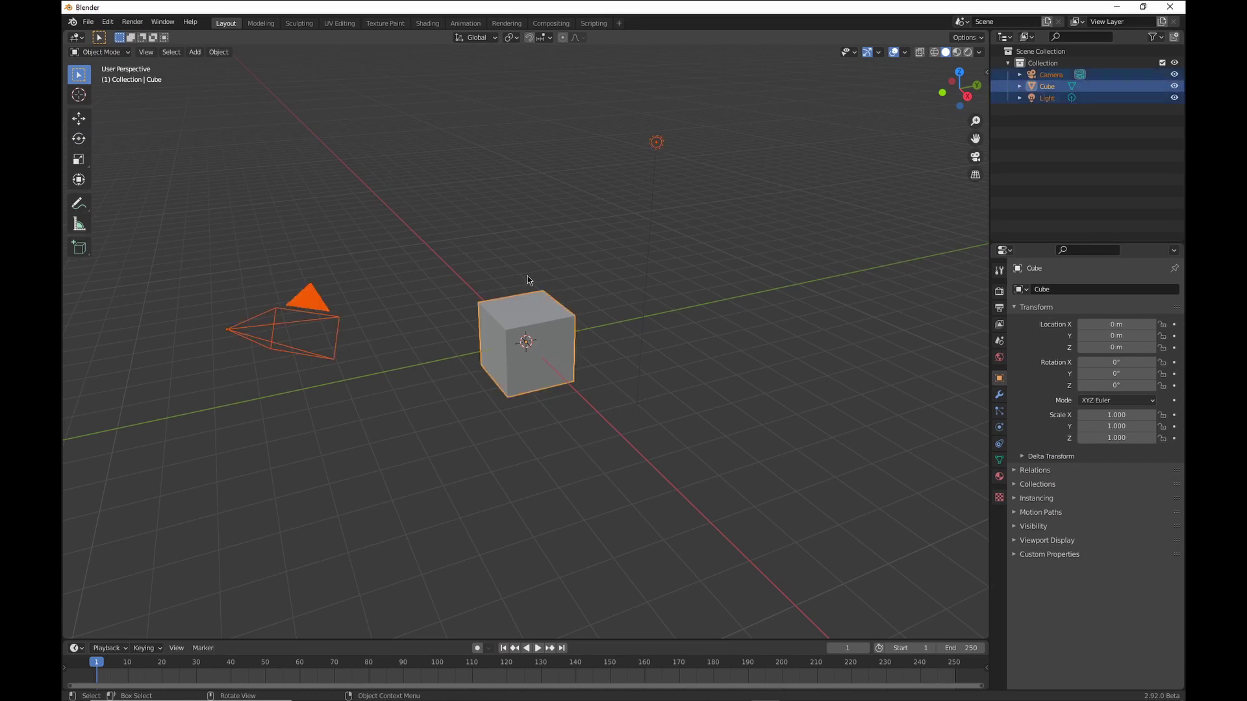
key("Delete")
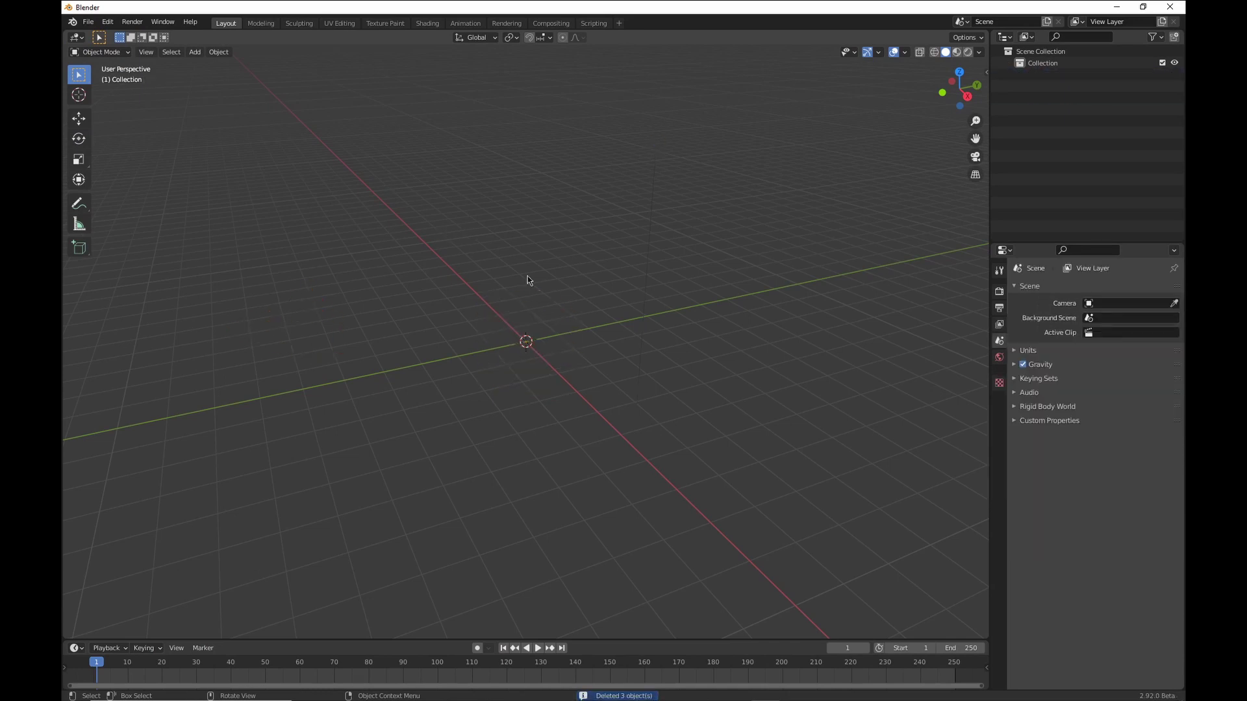
key("shift+a")
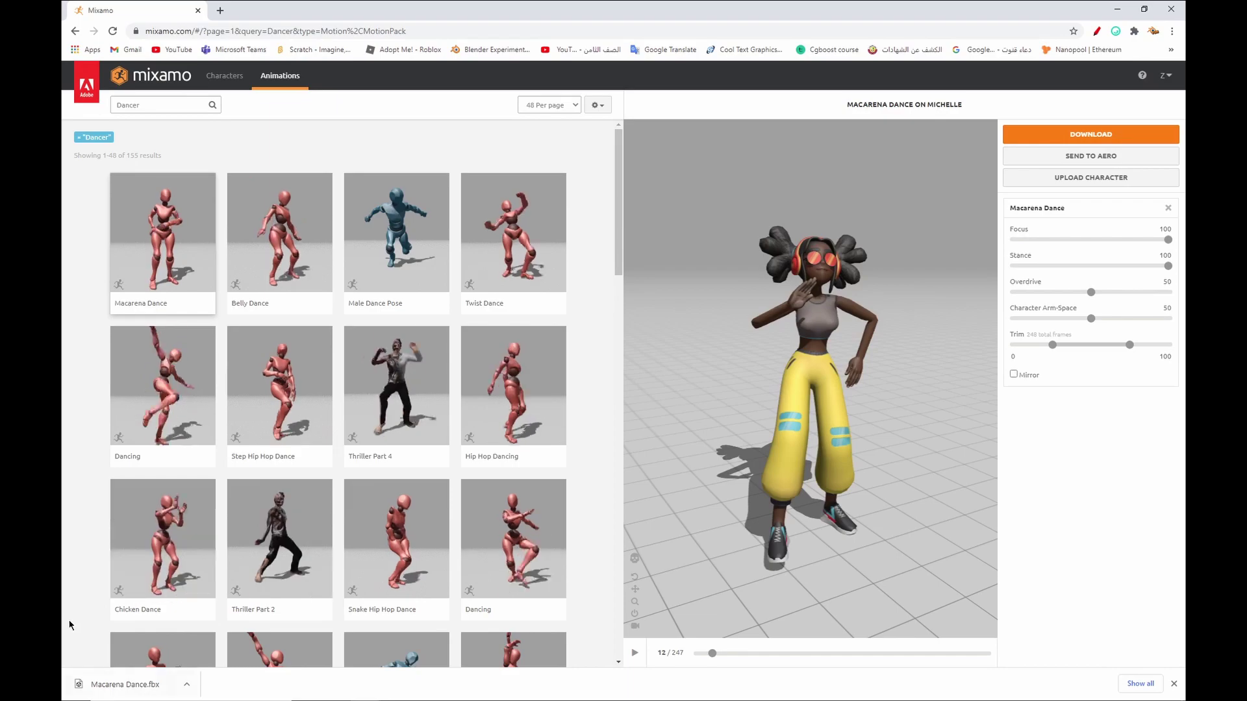
key("alt+Tab")
middle_click_drag(614, 406, 633, 344)
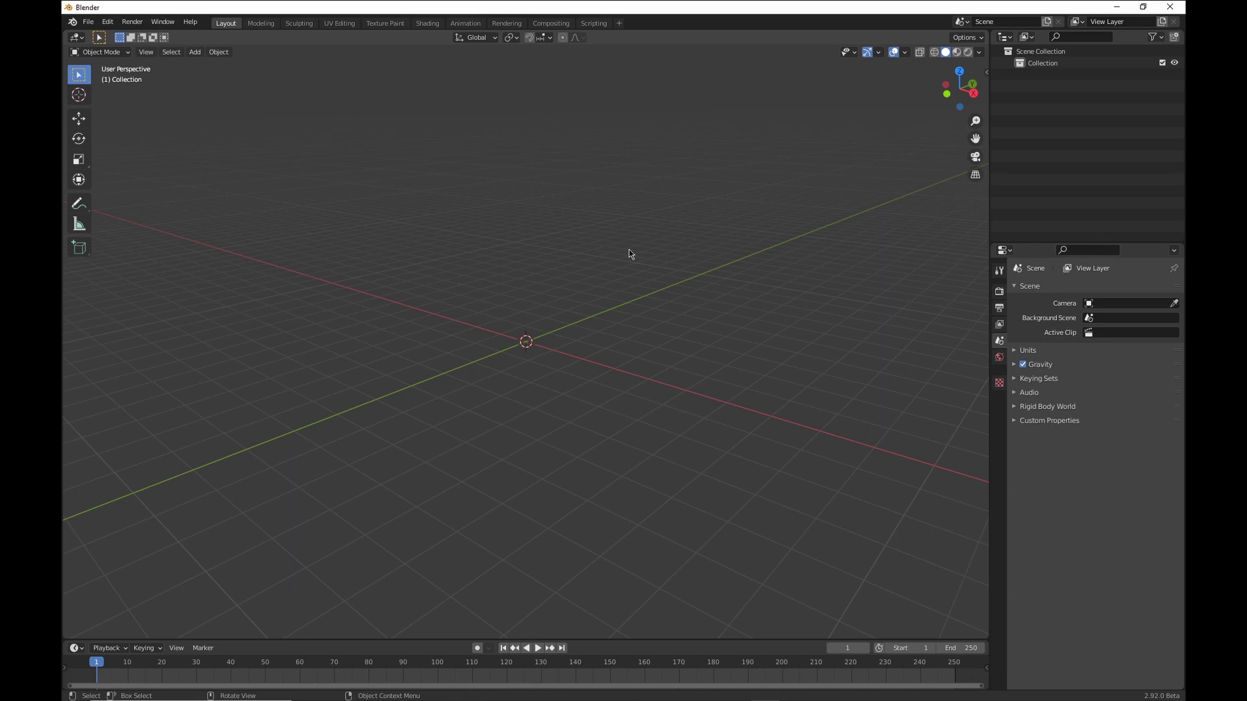
key("F4")
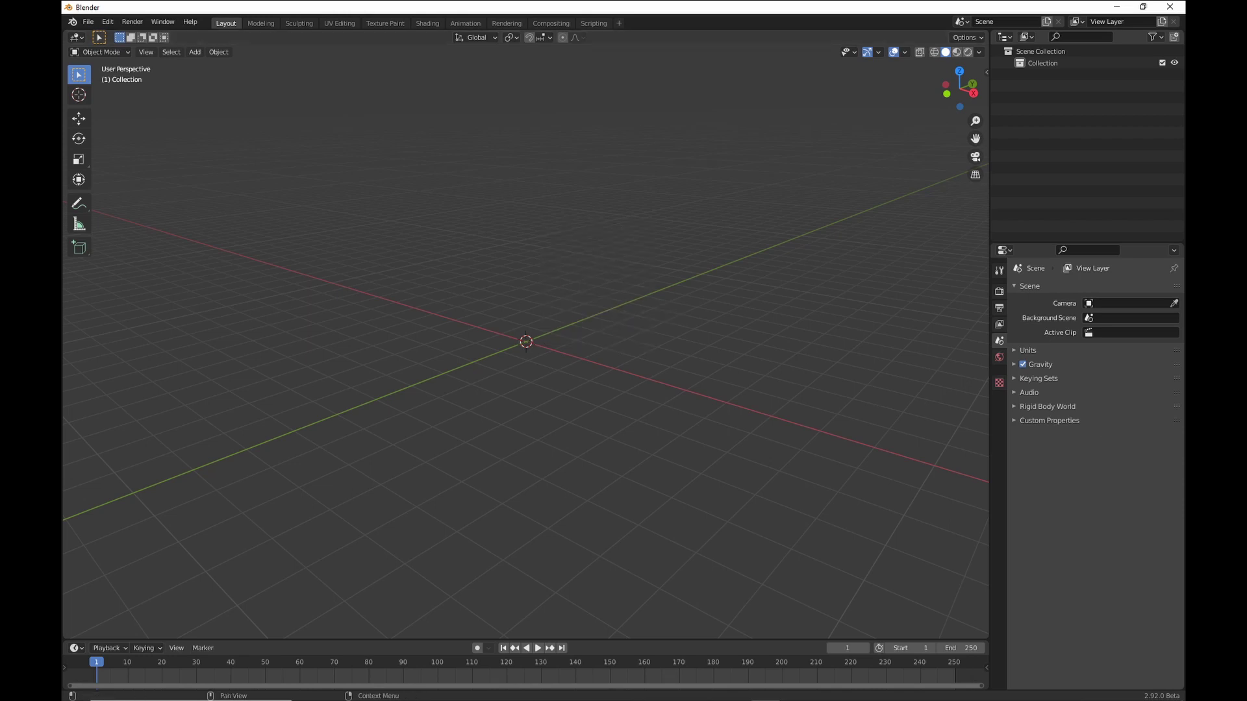
Start File > Append and browse to the Desktop's Jerry Blender folder
key("F4")
mouse_move(632, 362)
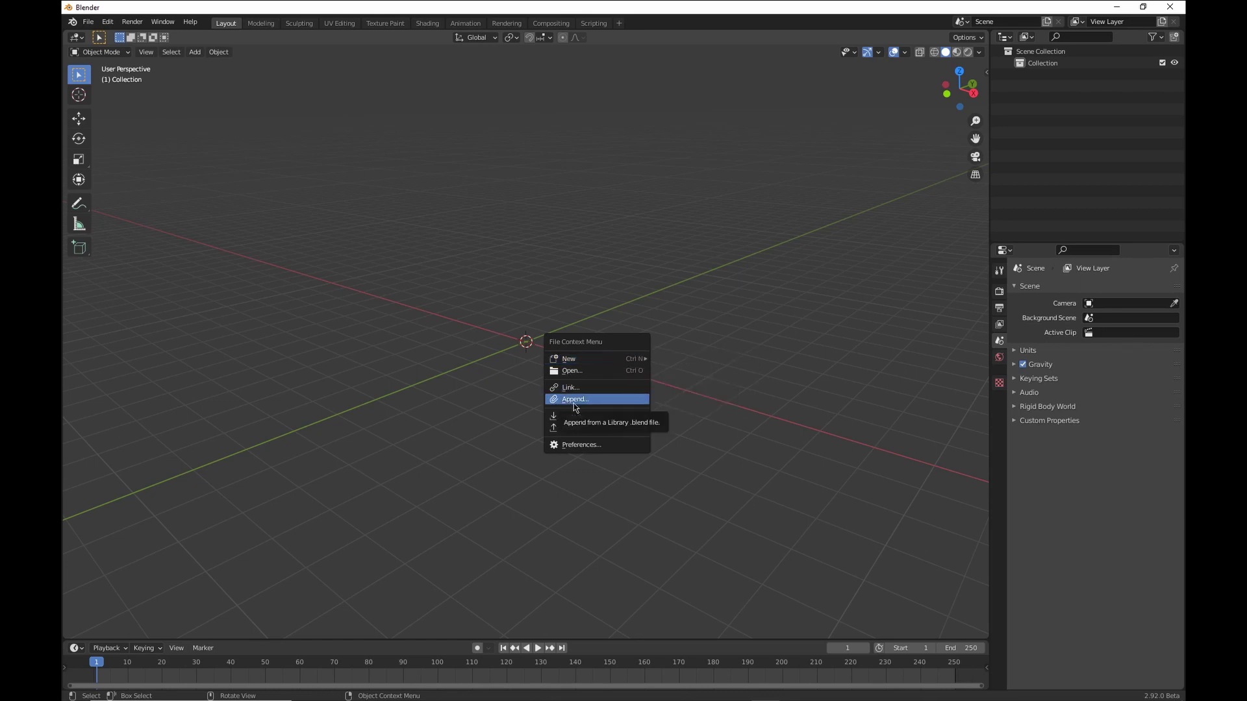
left_click(575, 400)
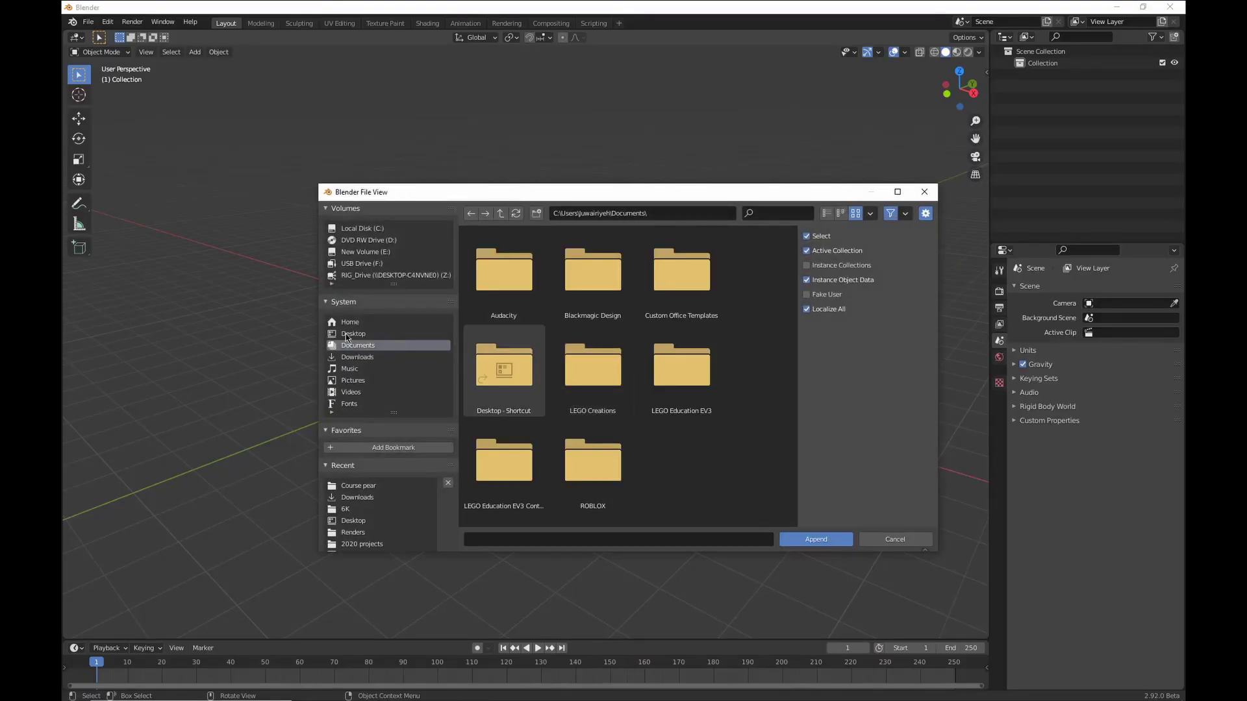
left_click(346, 335)
scroll(712, 342, "down", 2)
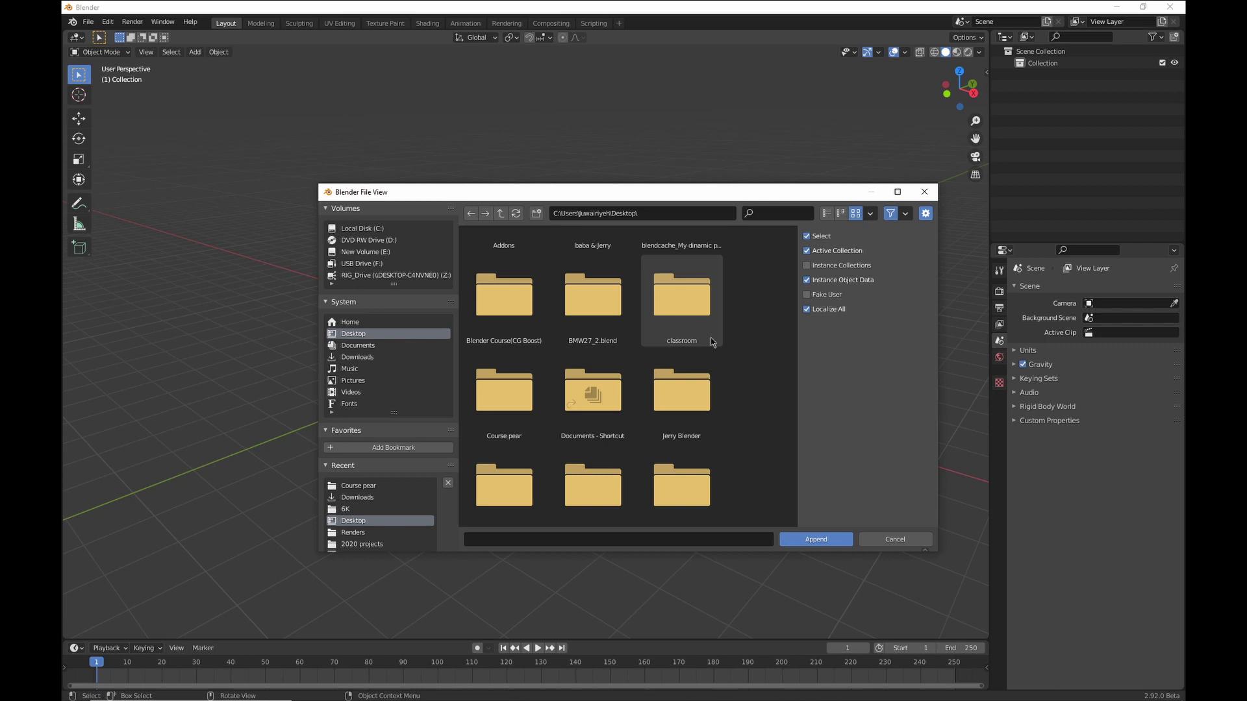
double_click(679, 389)
scroll(565, 350, "down", 1)
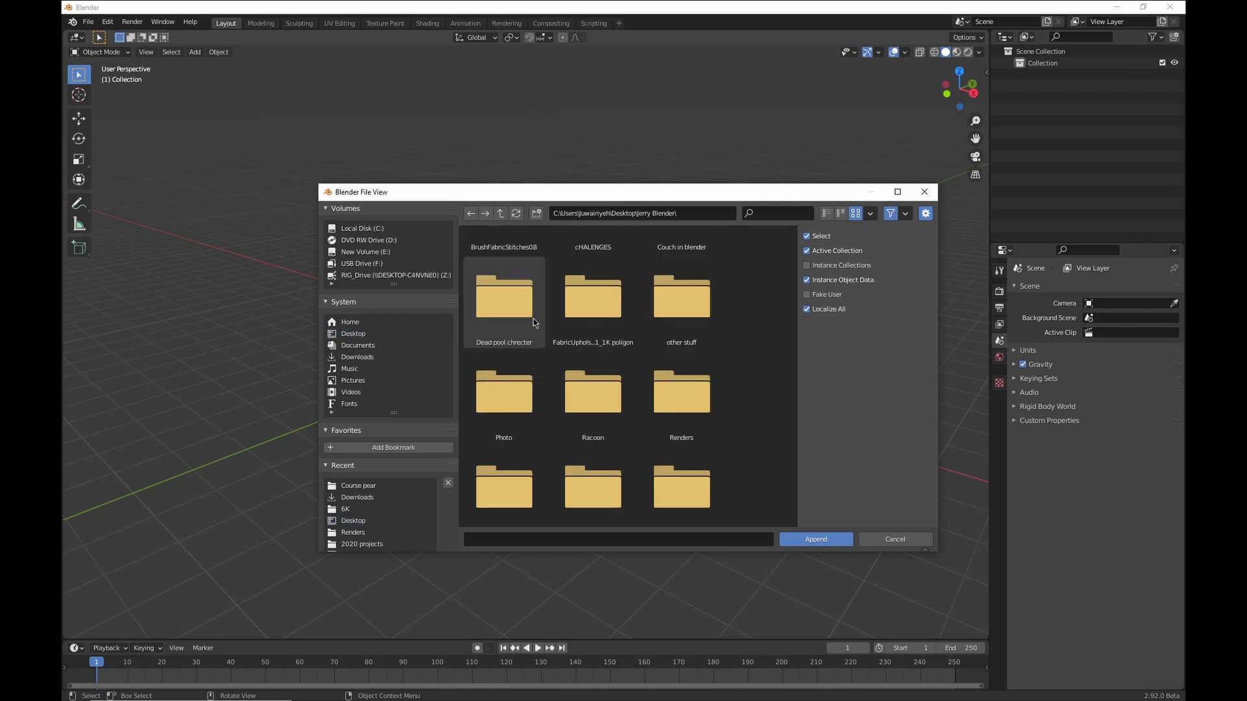
scroll(534, 323, "down", 1)
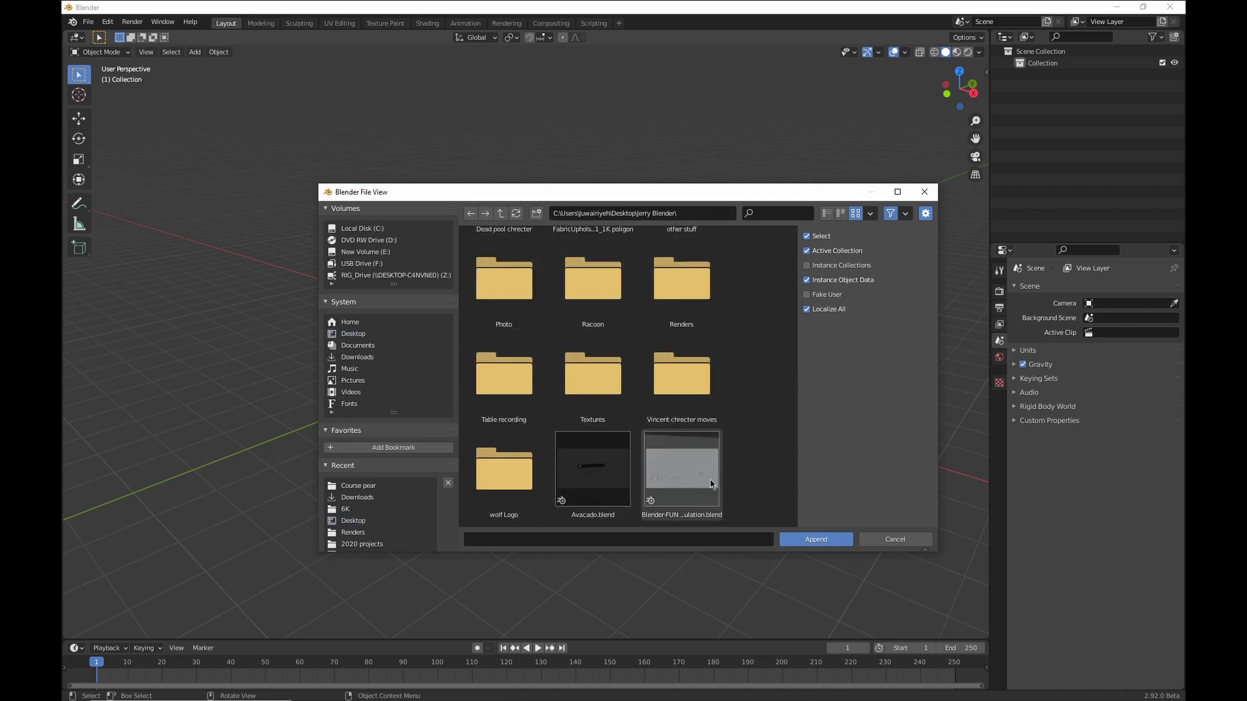
scroll(713, 483, "up", 5)
Append object Cube from 2020 projects > Car 2.blend into the scene
double_click(514, 270)
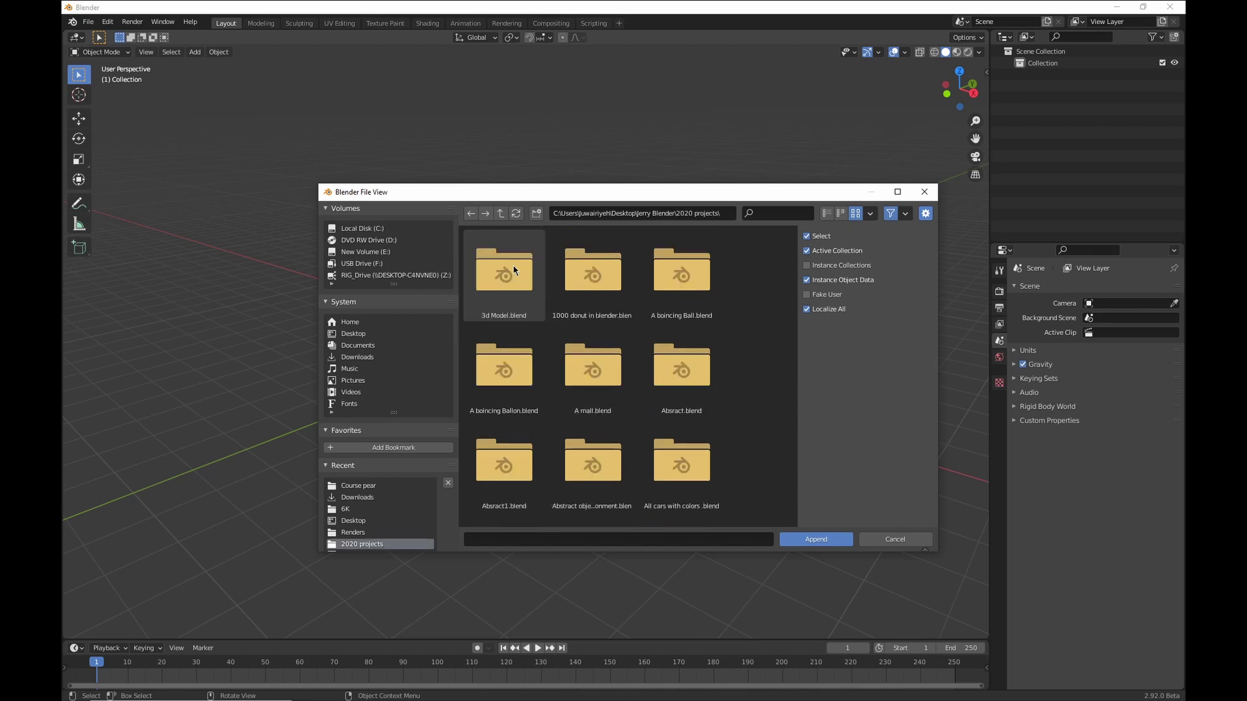
scroll(569, 434, "down", 3)
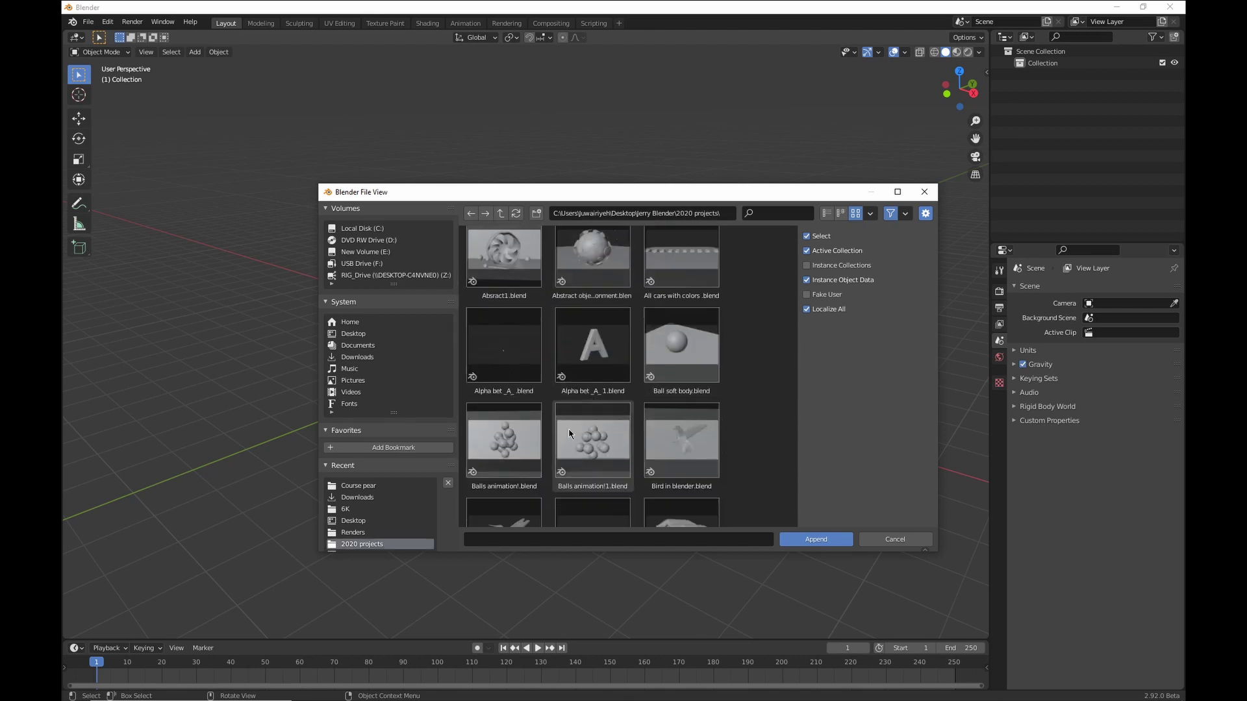
scroll(569, 434, "down", 3)
double_click(701, 405)
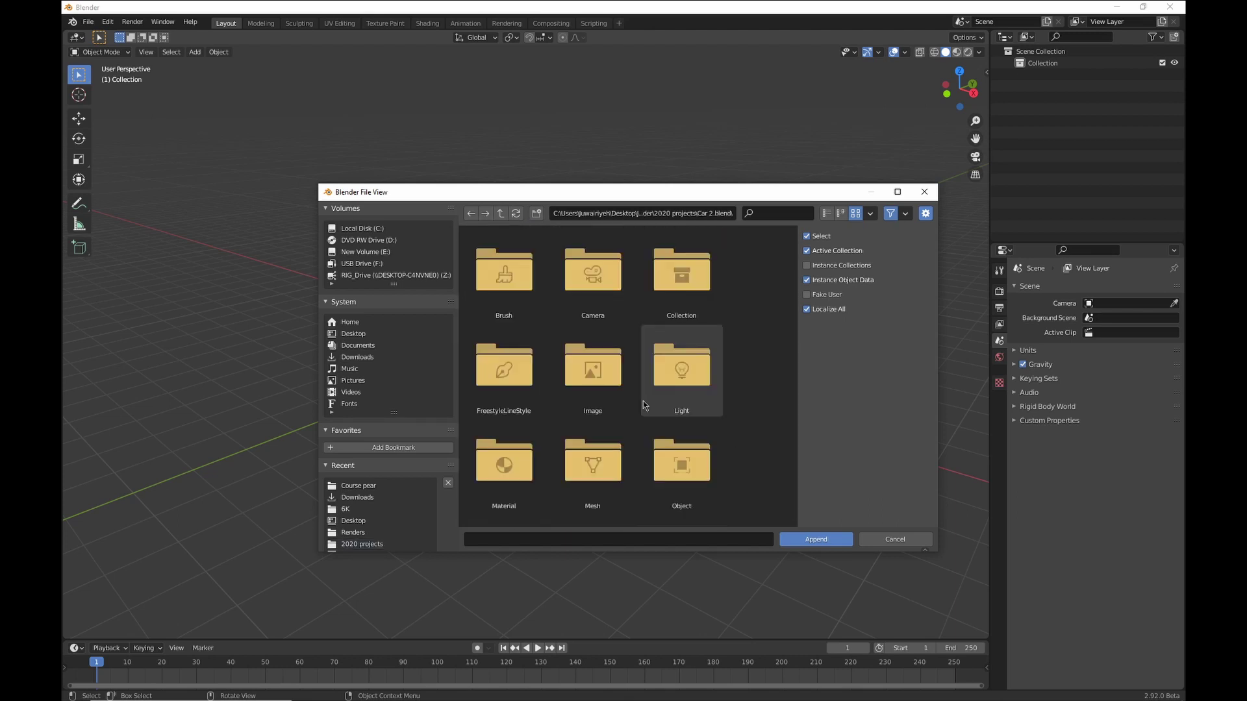
scroll(692, 504, "down", 2)
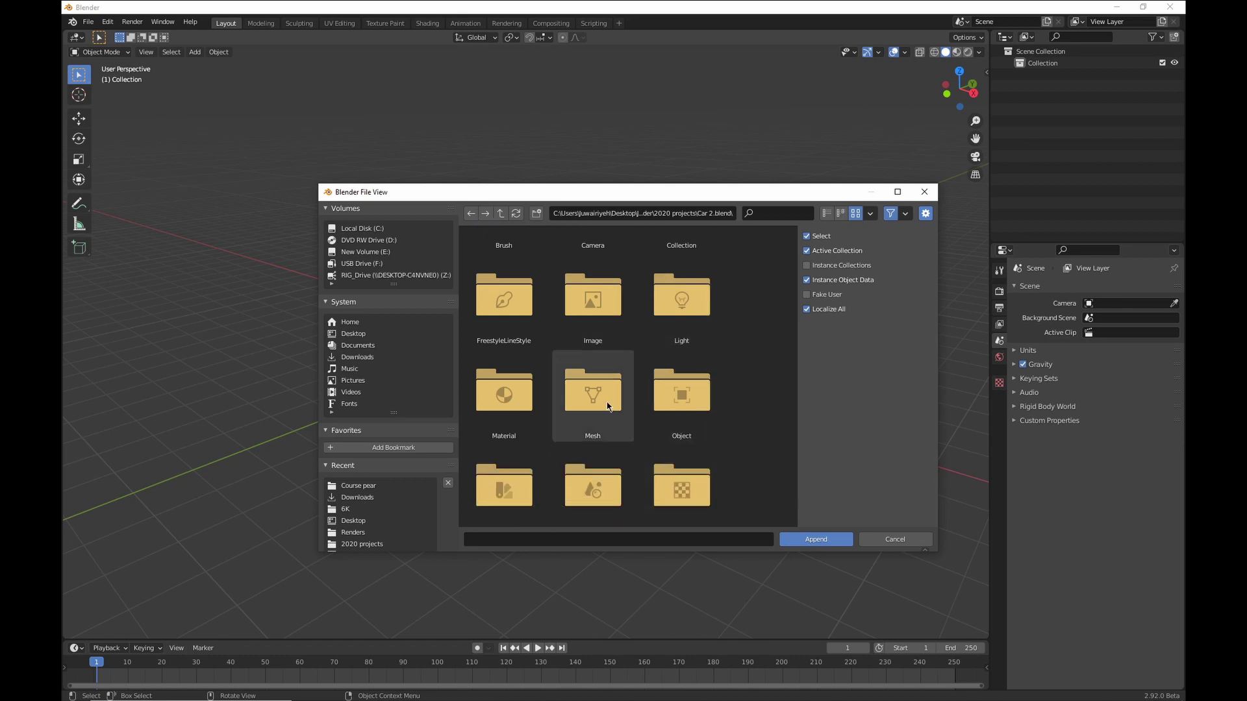
double_click(688, 398)
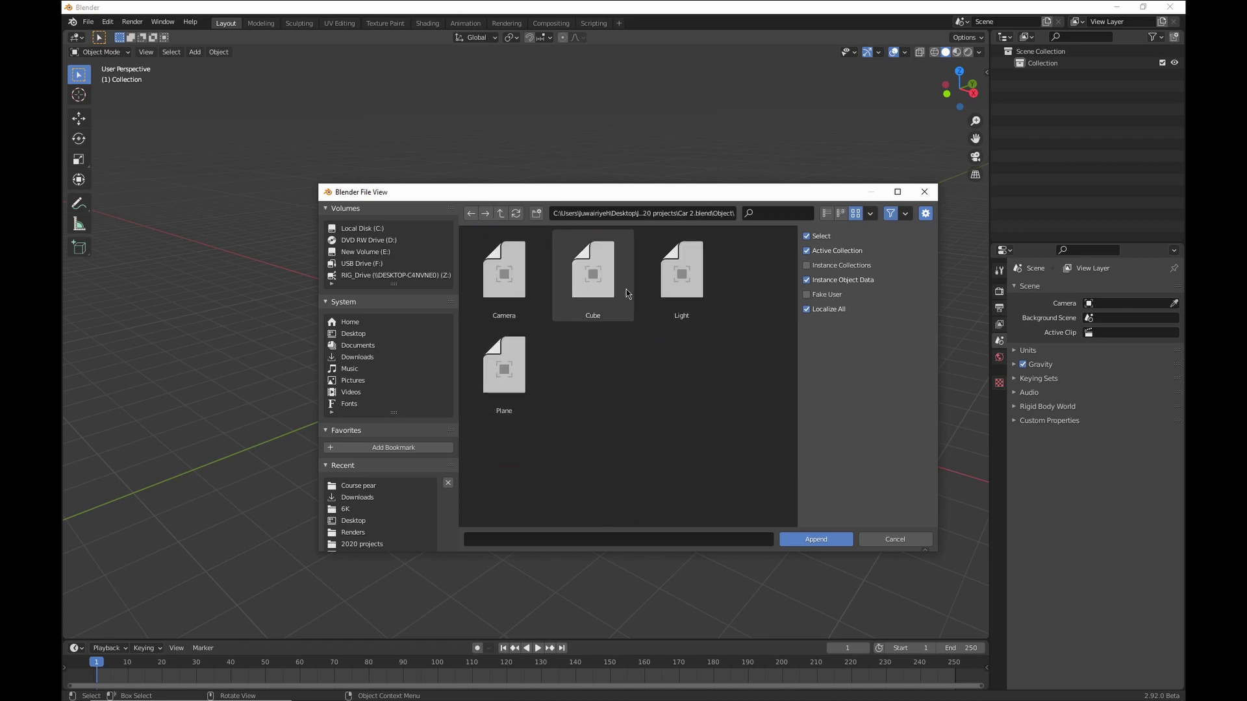
left_click(592, 276)
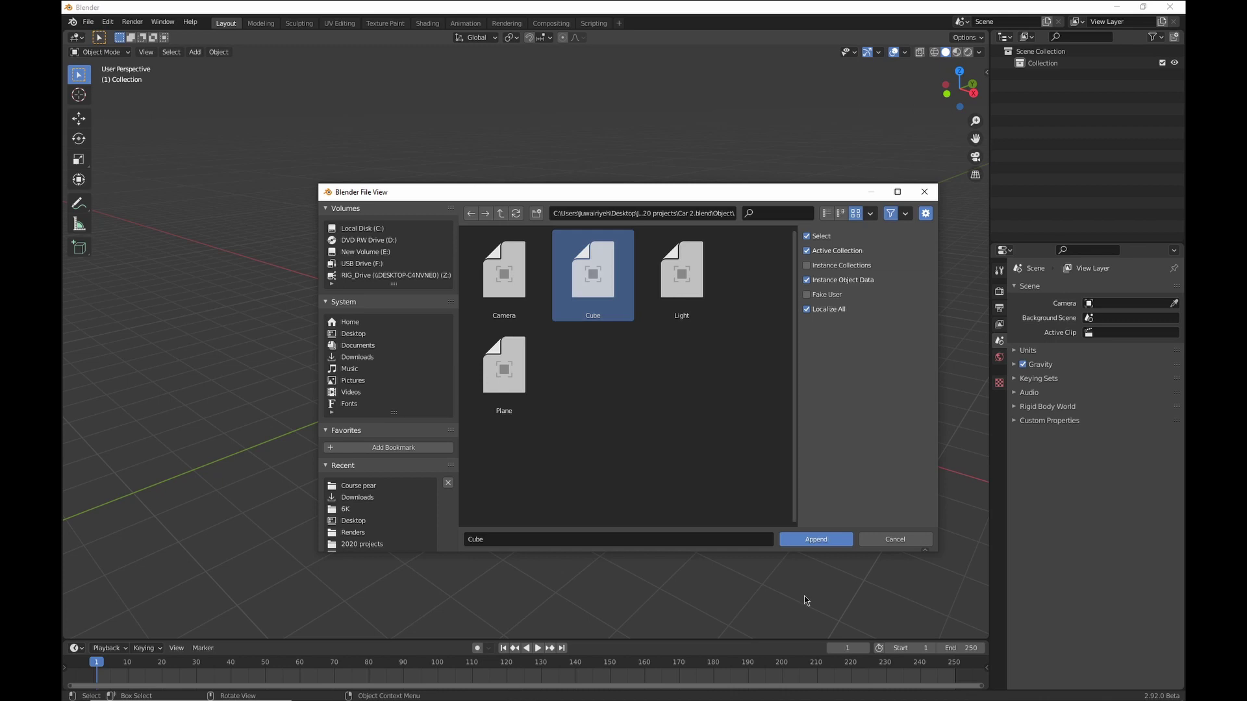
left_click(817, 540)
middle_click_drag(484, 398, 526, 438)
left_click(466, 419)
scroll(466, 418, "up", 4)
Delete the appended car and bring up the File > Import format list
left_click(555, 377)
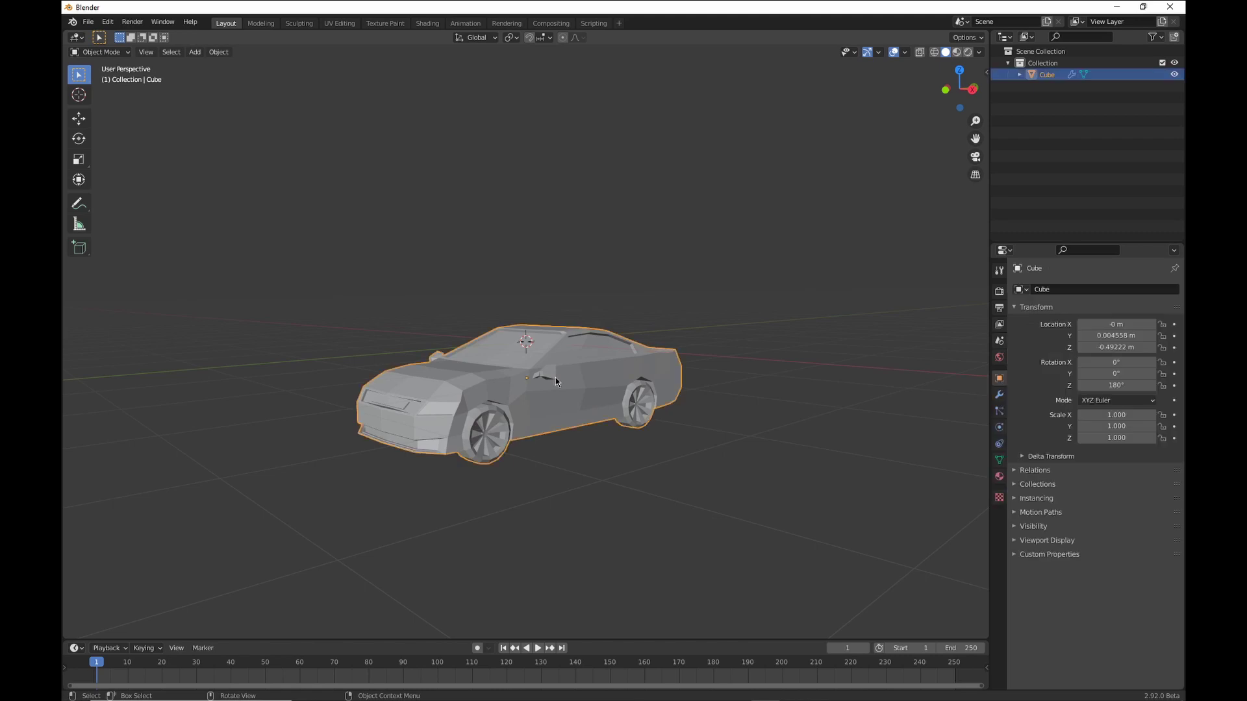
key("Delete")
middle_click_drag(567, 390, 549, 234)
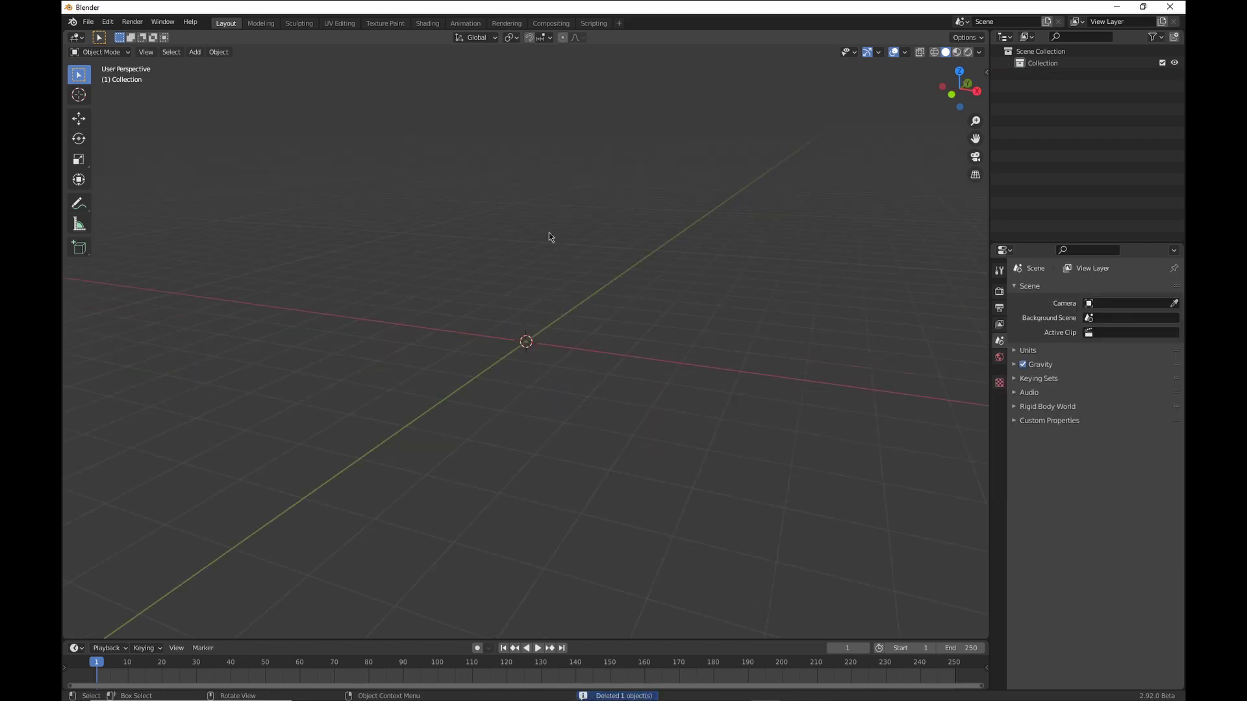
key("F4")
mouse_move(486, 252)
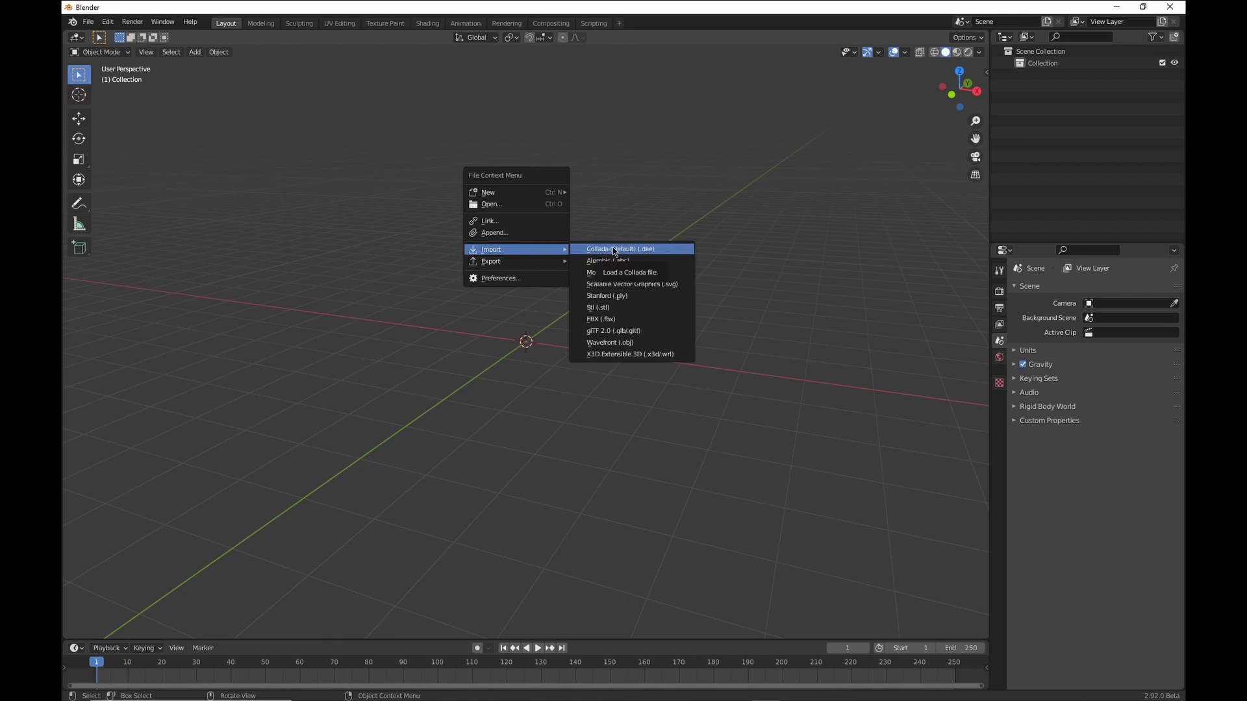
Import Macarena Dance.fbx from Downloads as an FBX file
left_click(613, 318)
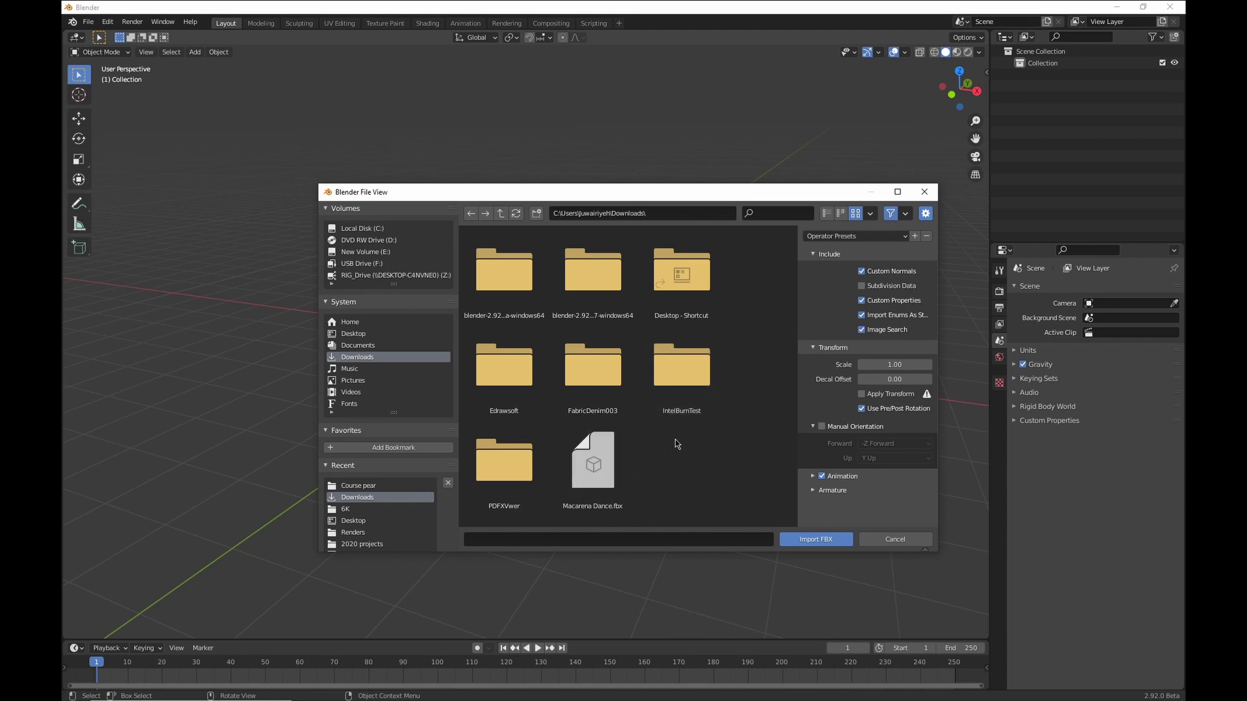
left_click(588, 460)
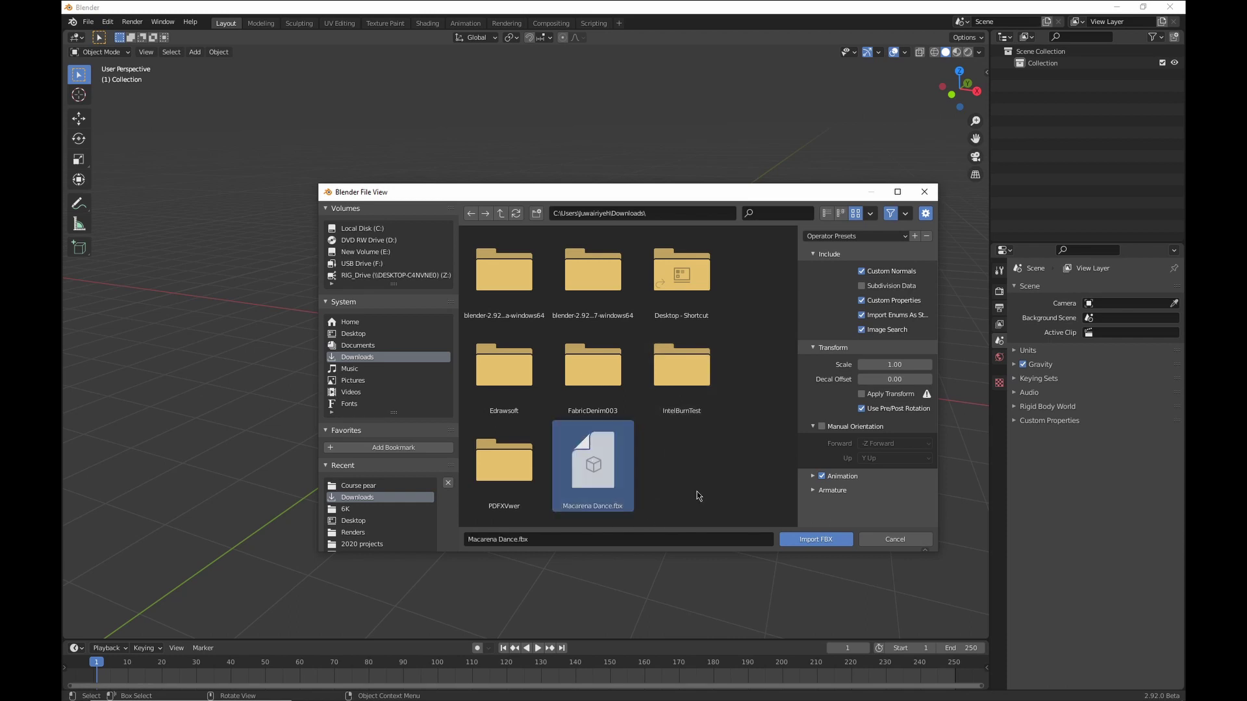
left_click(786, 539)
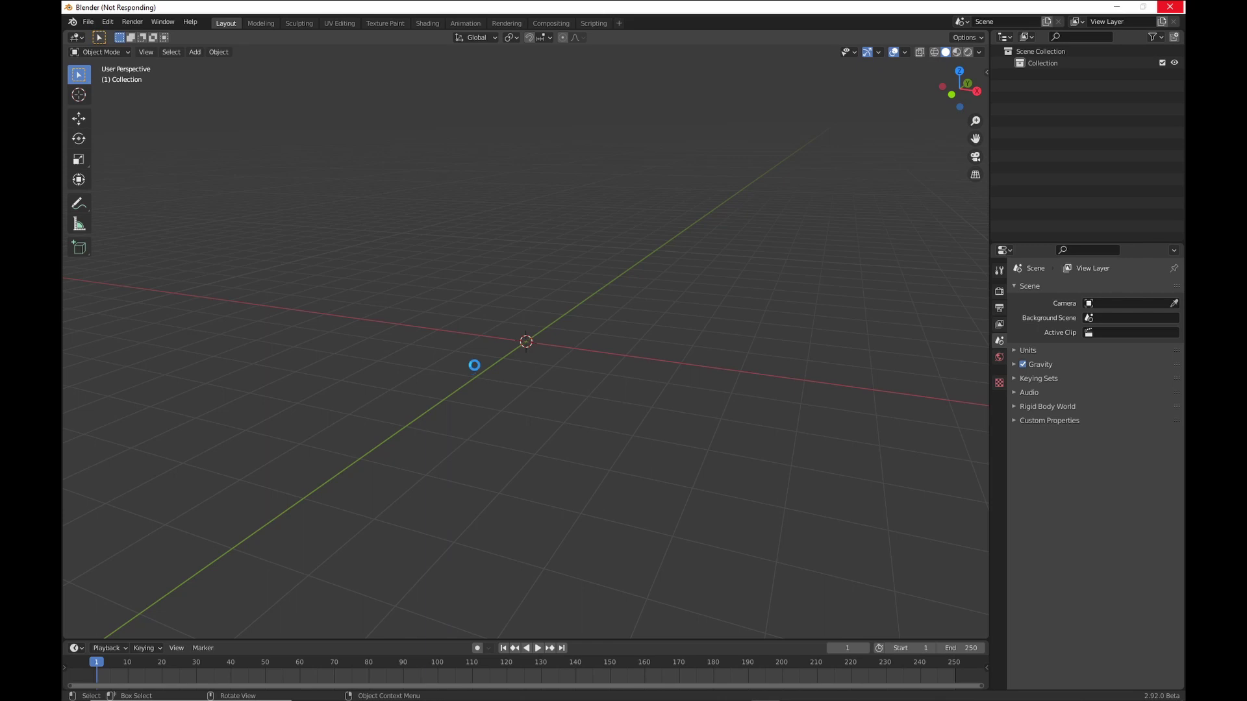
Switch the viewport to Material Preview so the character's textures appear
middle_click_drag(565, 365, 619, 378)
left_click(614, 385)
scroll(605, 398, "up", 6)
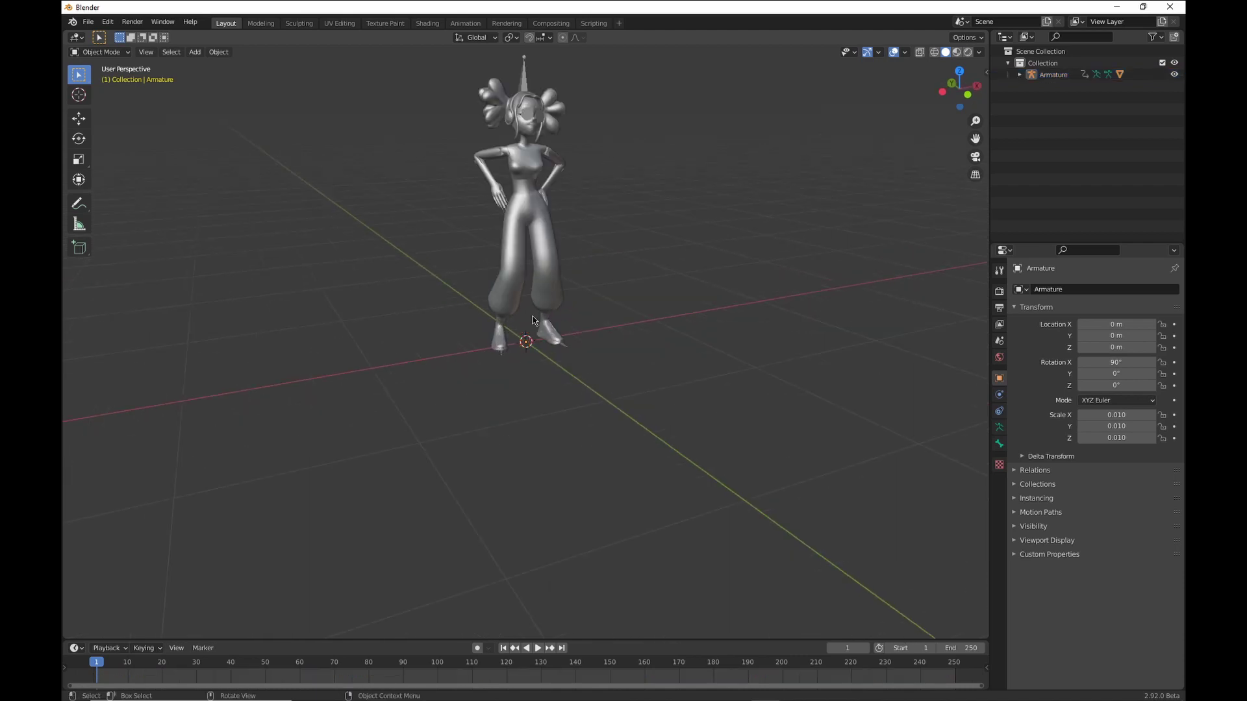
middle_click_drag(482, 453, 694, 249)
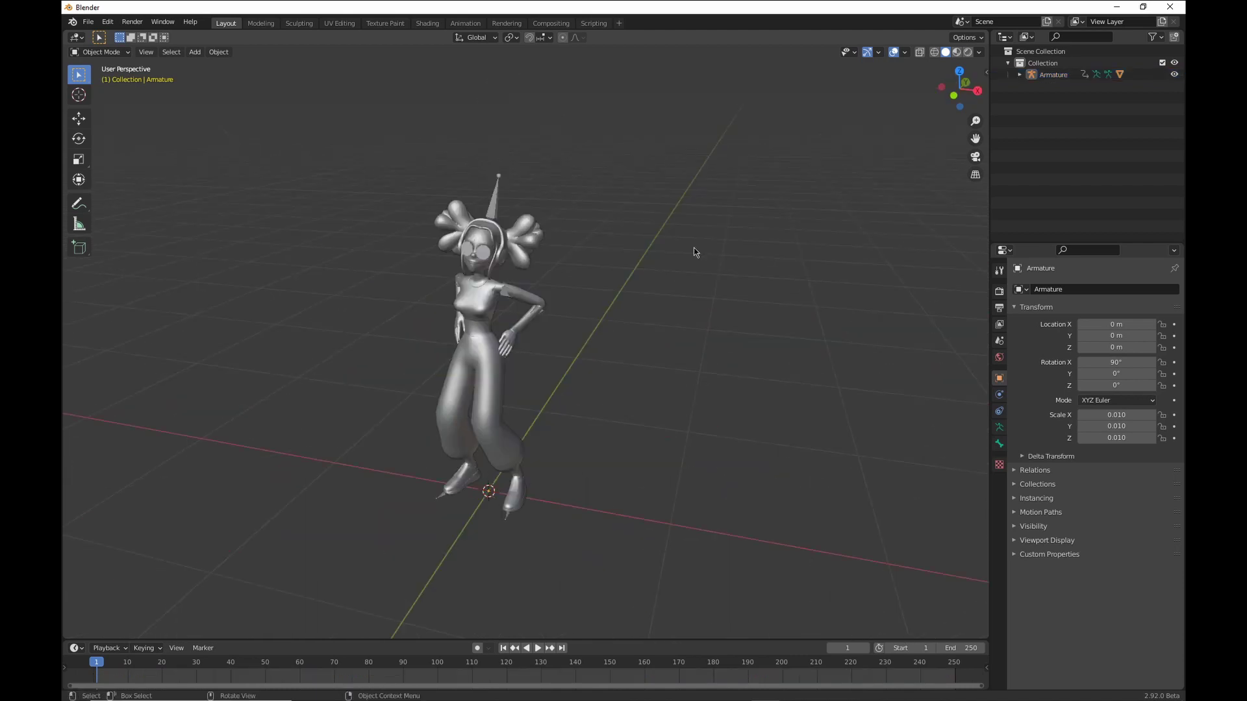
scroll(693, 249, "up", 2)
left_click(955, 54)
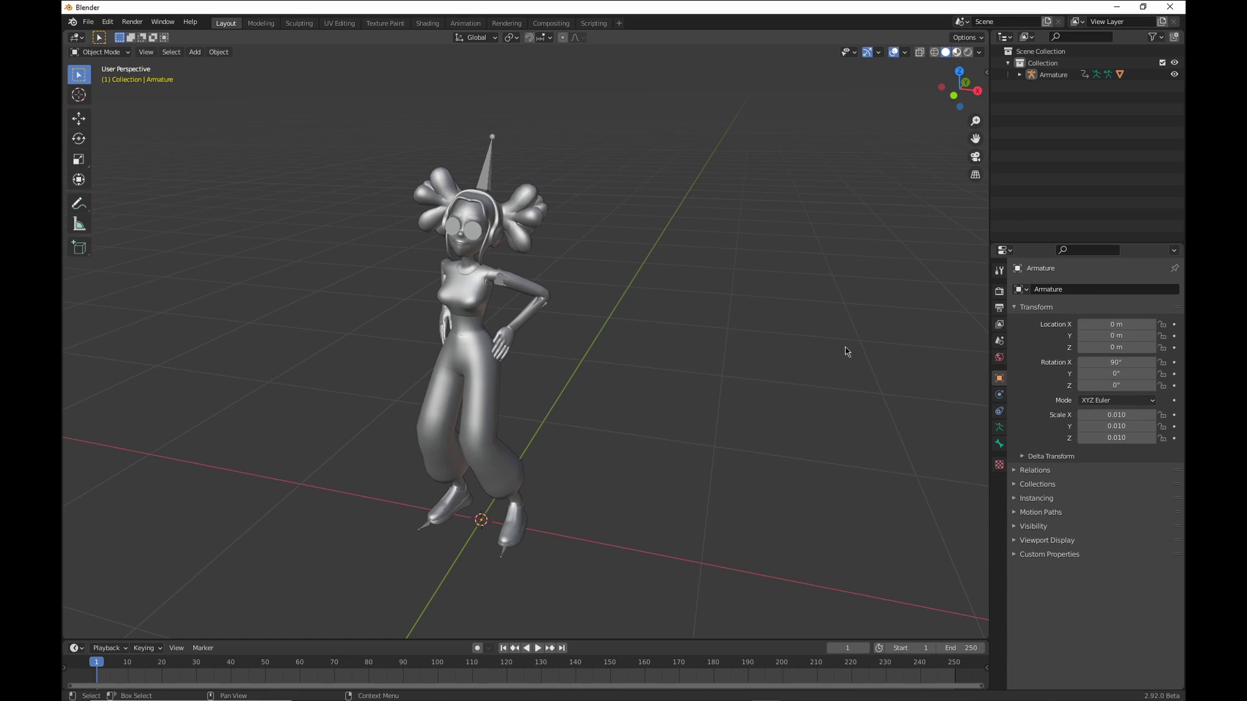
Select the character mesh Ch03 and apply Shade Flat
middle_click_drag(741, 344, 706, 359)
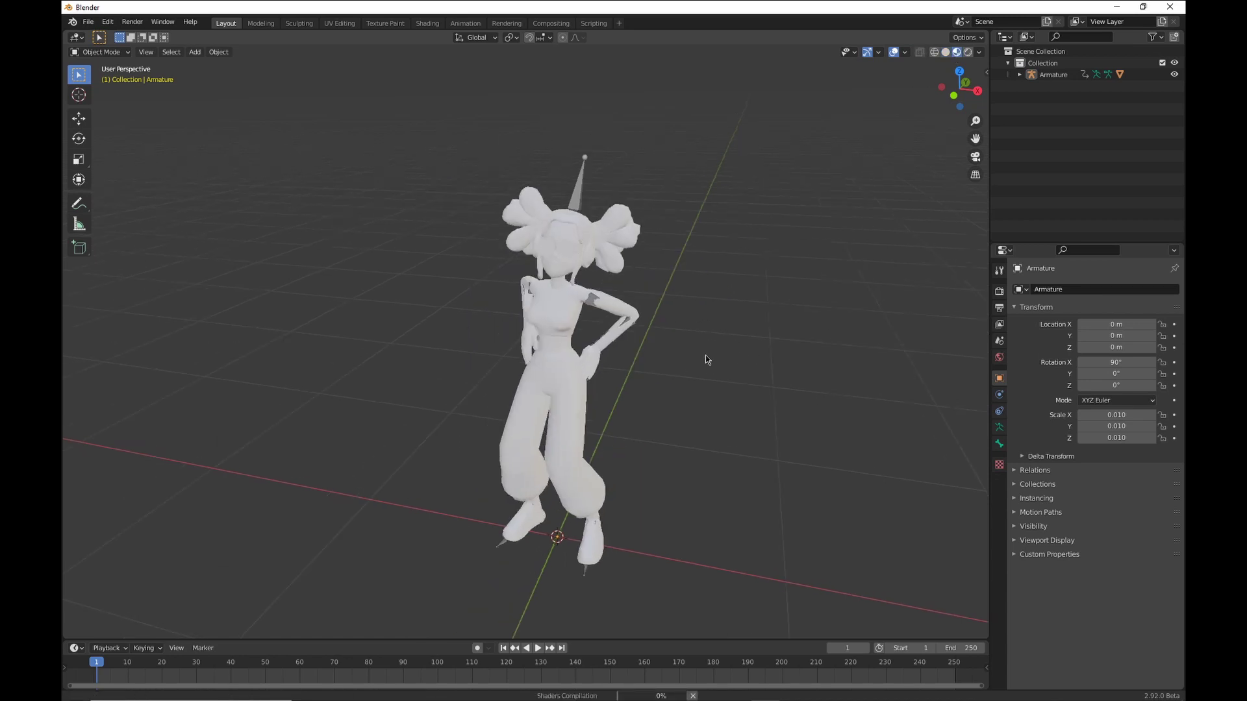
middle_click_drag(568, 191, 543, 236)
scroll(543, 236, "up", 4)
left_click(552, 295)
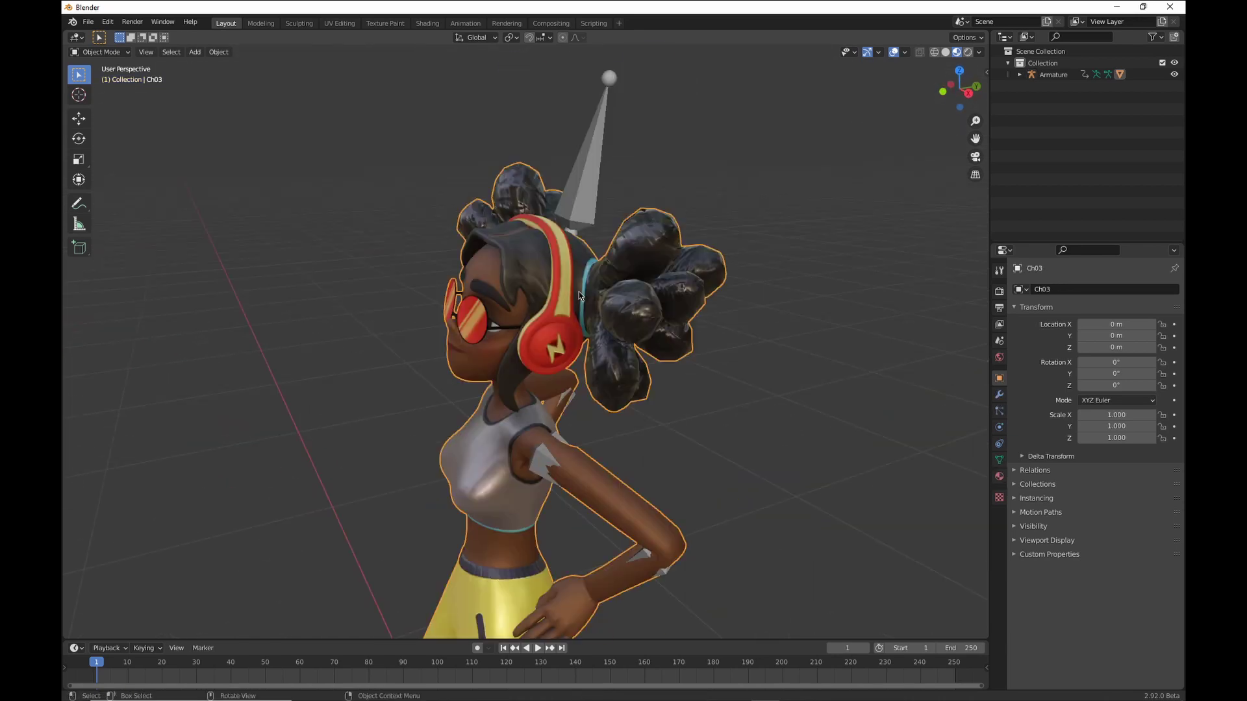
right_click(554, 295)
left_click(558, 305)
middle_click_drag(558, 311, 622, 380)
scroll(531, 353, "down", 5)
Shade the character smooth and play the Macarena Dance animation
right_click(598, 330)
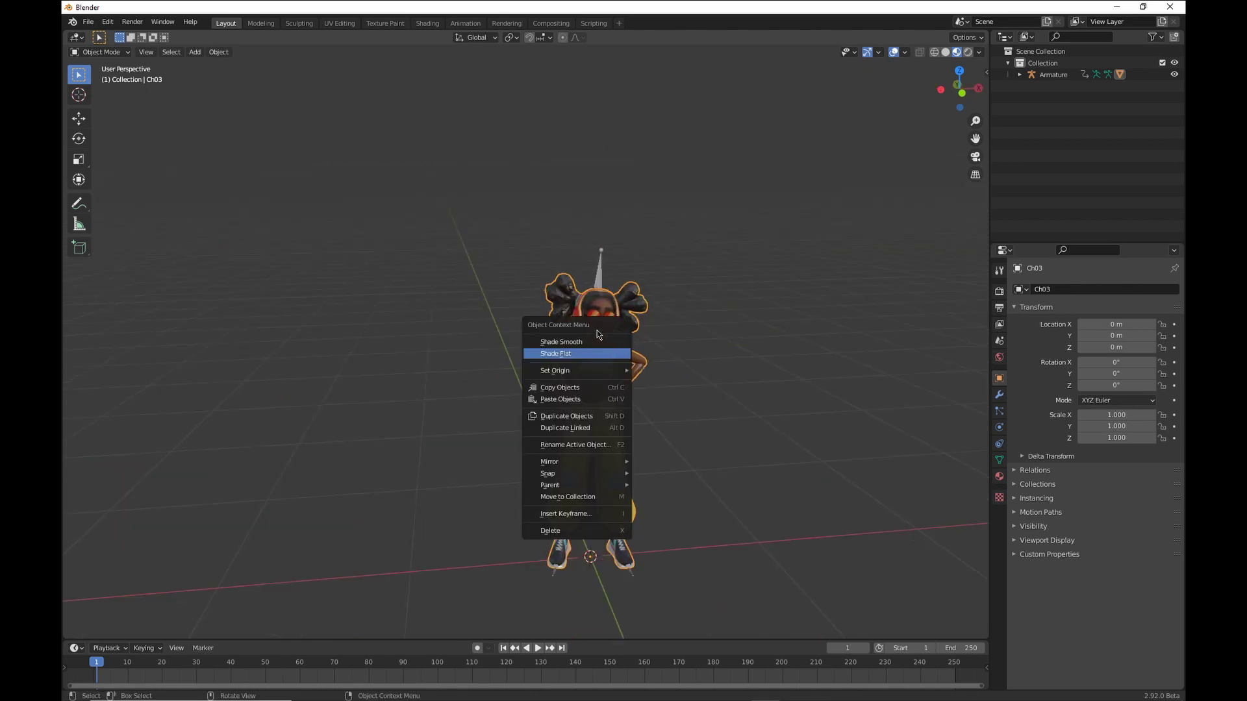
left_click(584, 337)
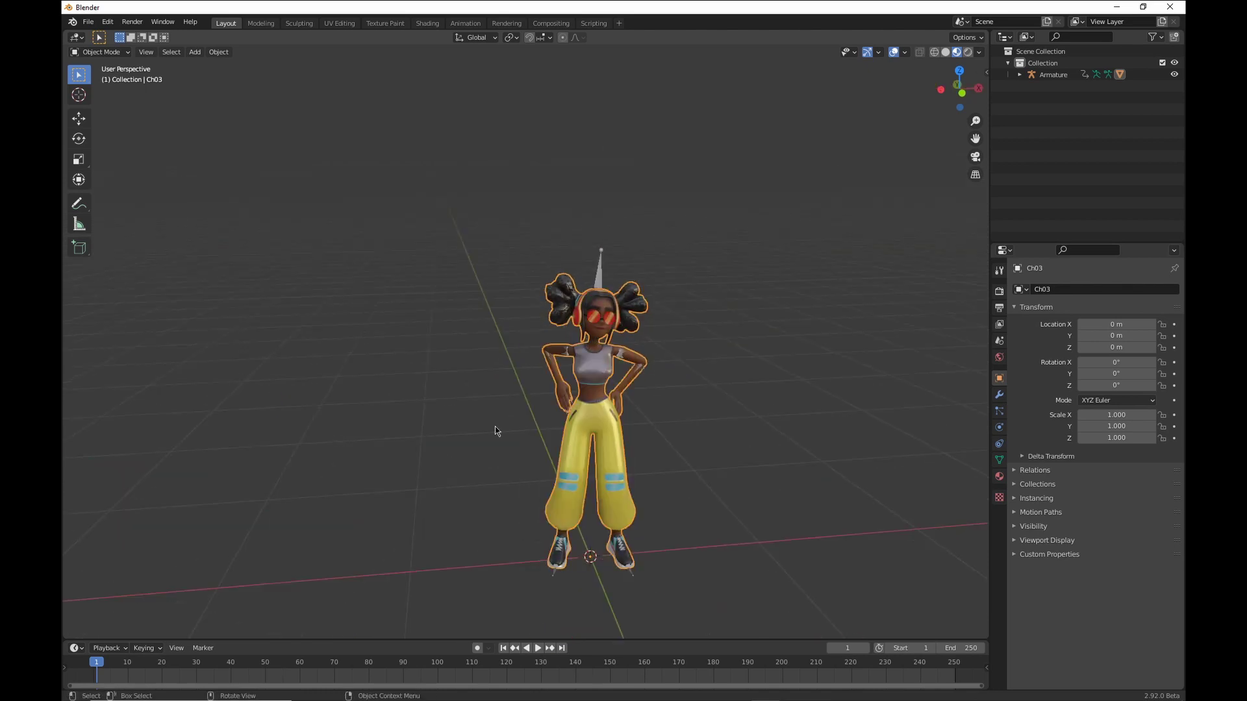
key("space")
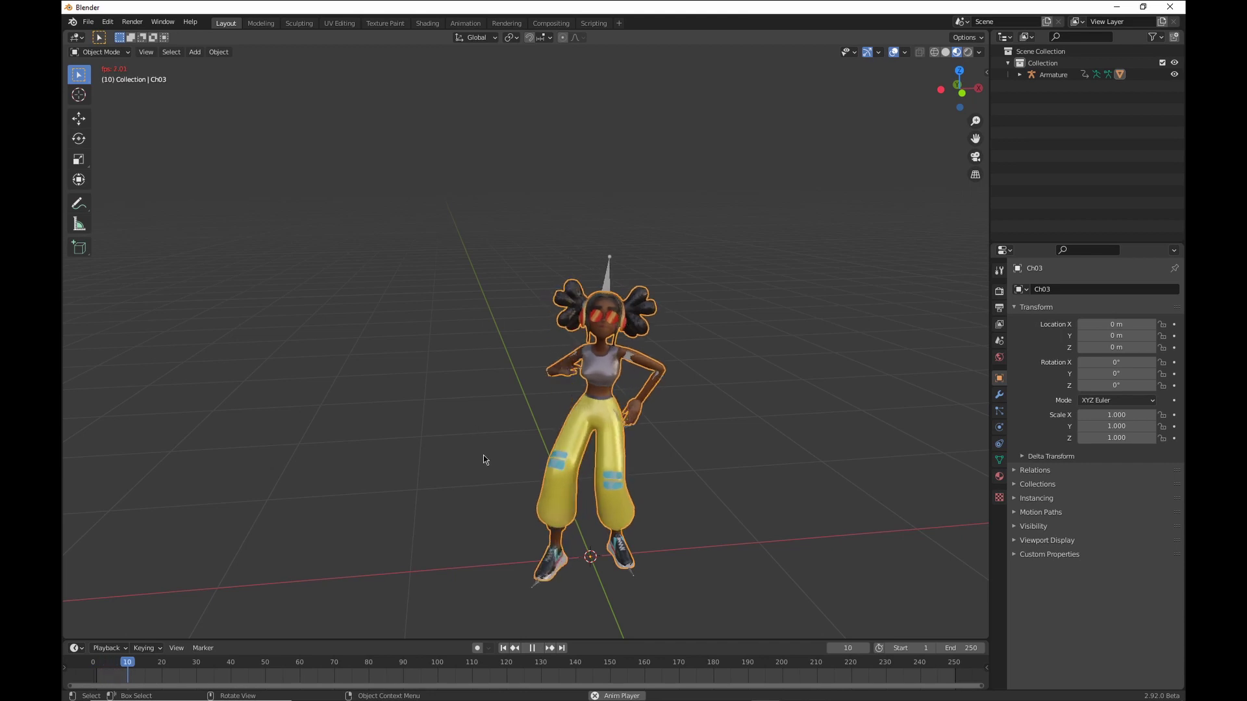
middle_click_drag(521, 459, 484, 474)
Inspect the dancing character in wireframe shading, then turn X-ray see-through display off
left_click(937, 52)
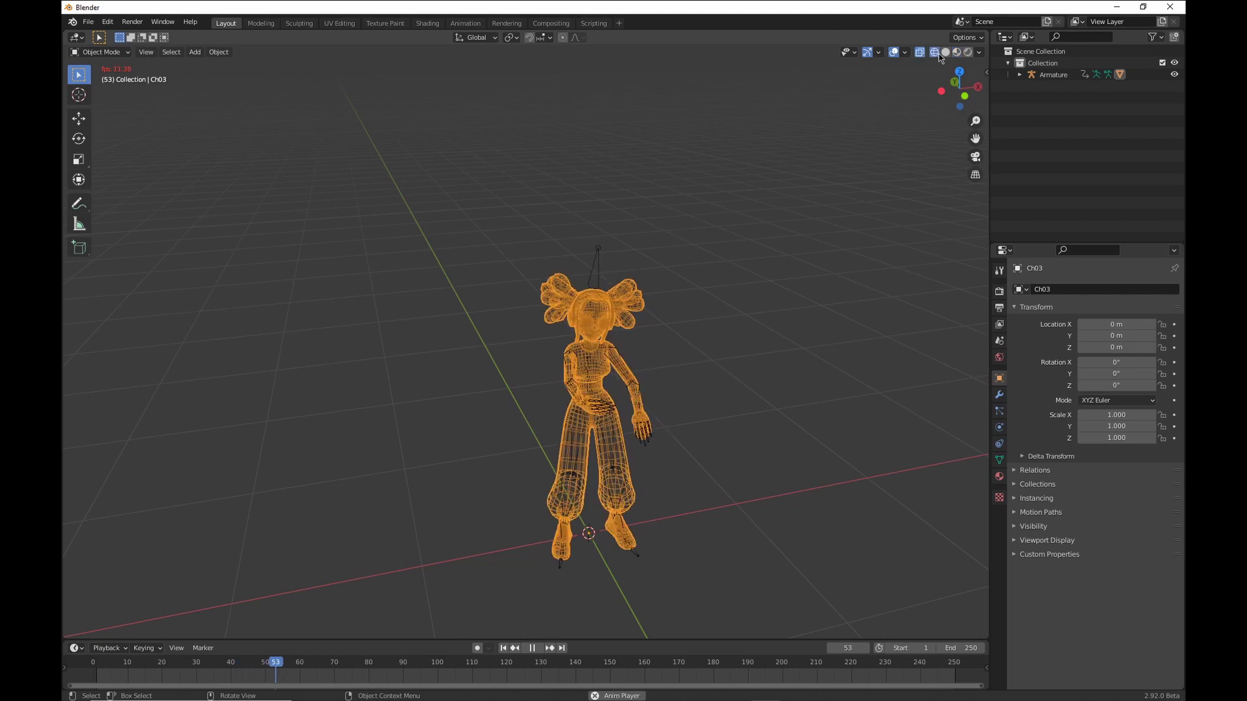
left_click(731, 241)
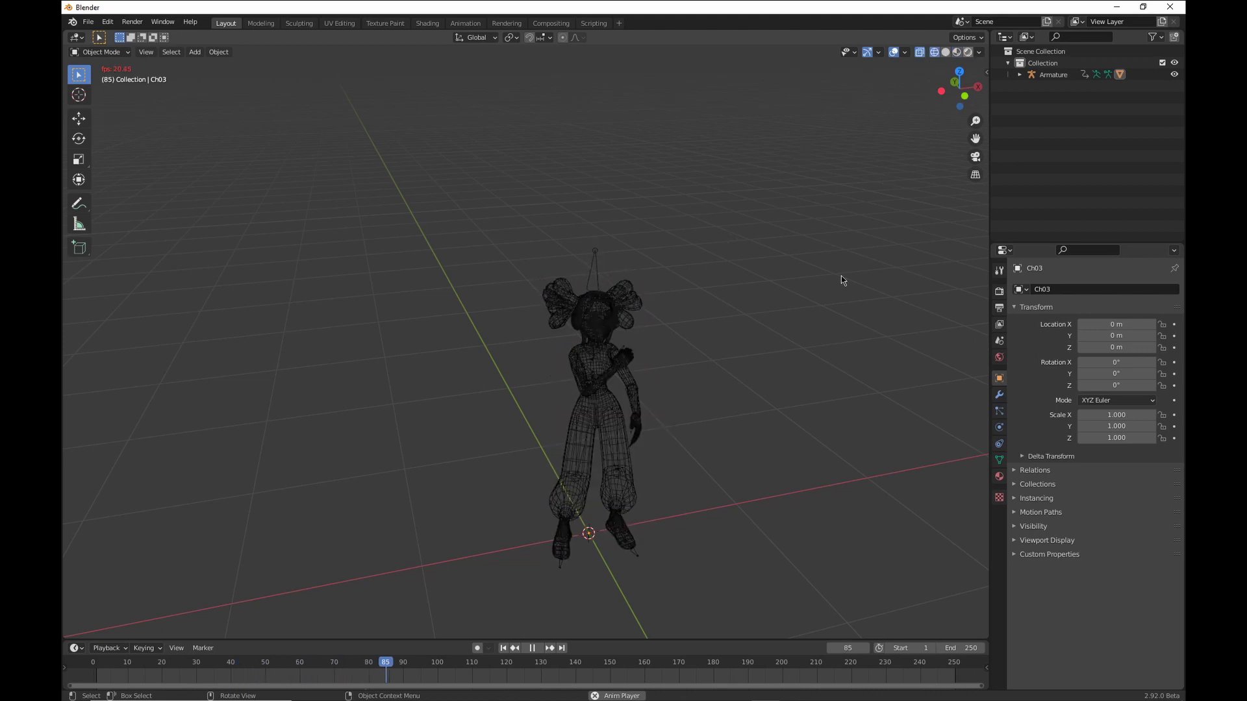
key("a")
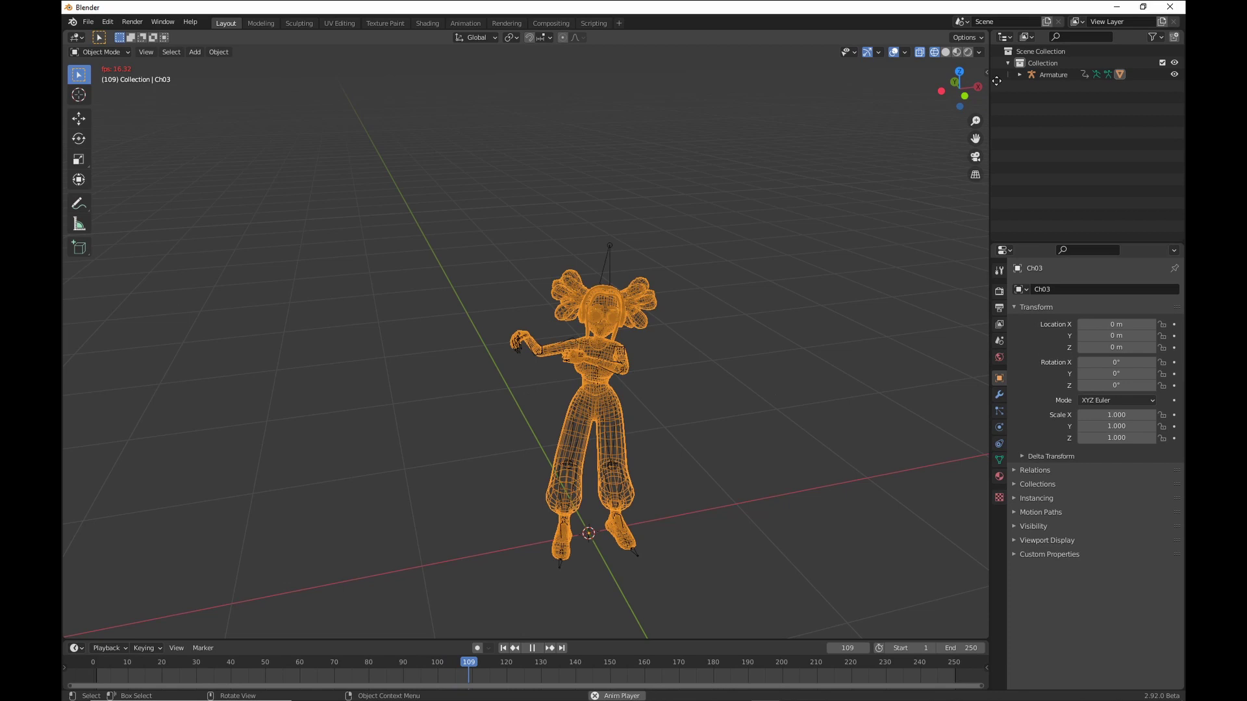
left_click(921, 52)
left_click(903, 175)
middle_click_drag(859, 189, 840, 187)
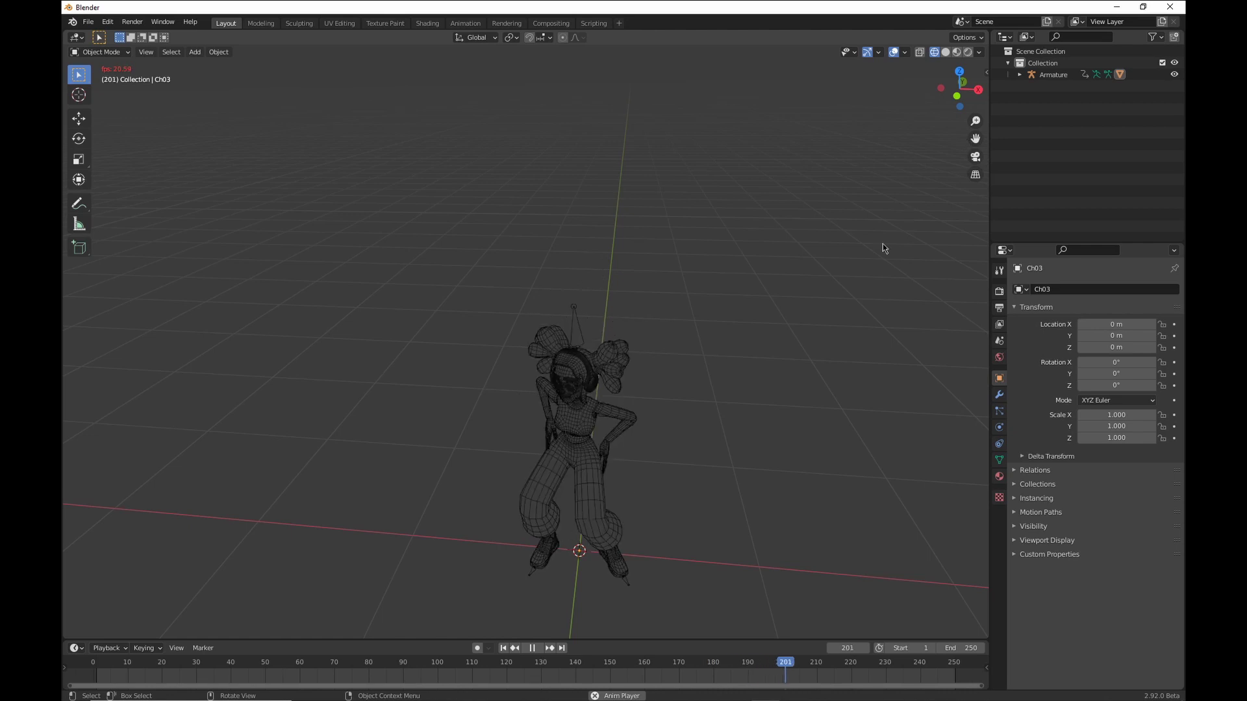
Stop the playback at frame 228 and show the textured character in Material Preview from the front
key("space")
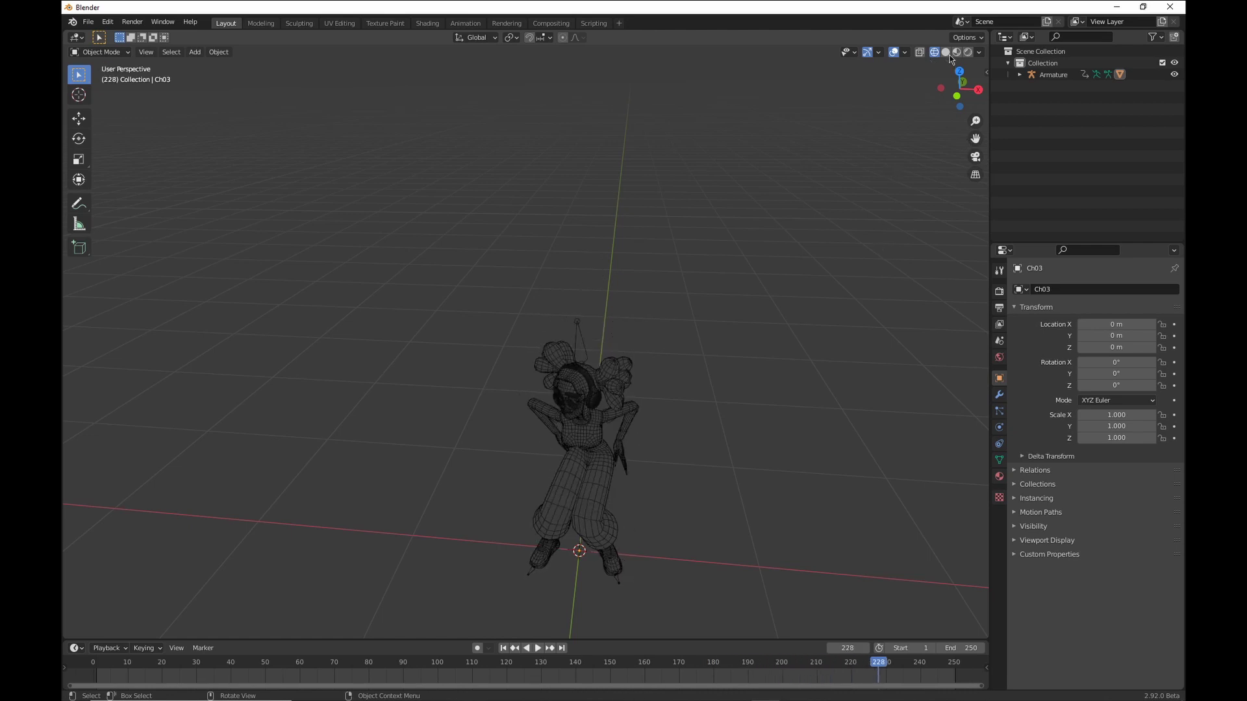
left_click(967, 53)
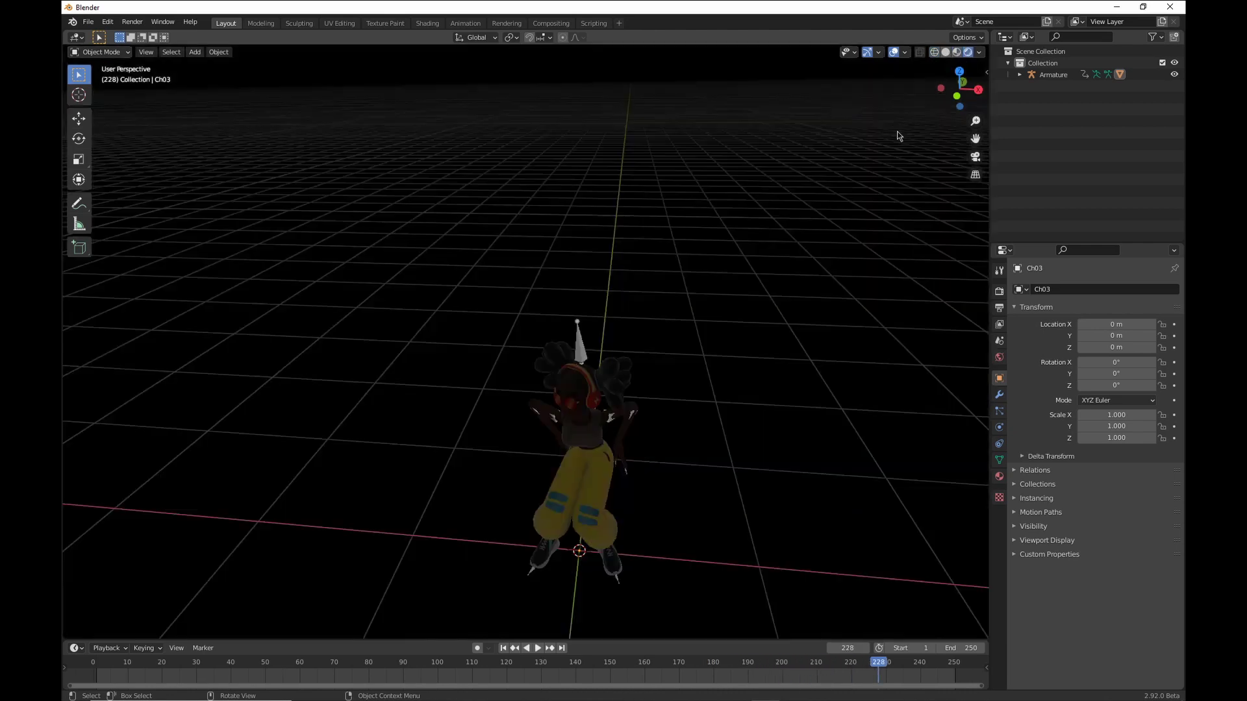
left_click(957, 53)
middle_click_drag(701, 214, 704, 323)
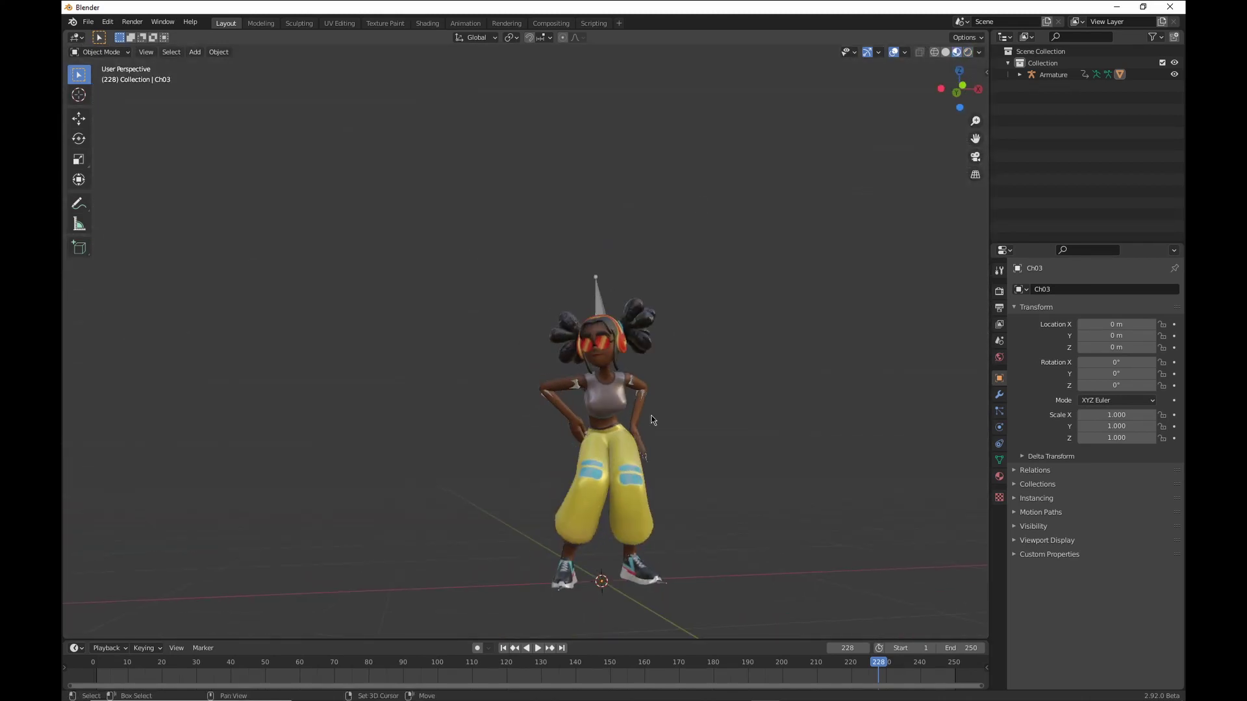
Jump back to frame 1 so Michelle stands in her starting pose, then orbit around her
key("shift+Left")
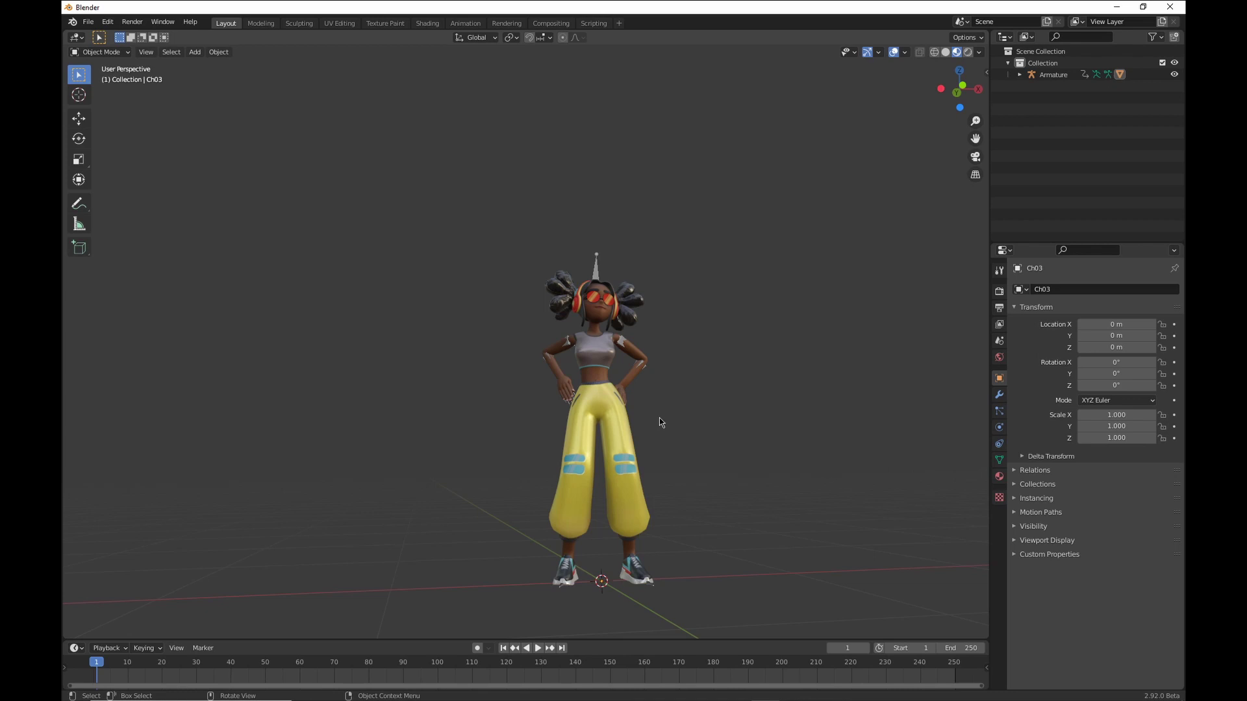
key("F4")
middle_click_drag(710, 387, 584, 455)
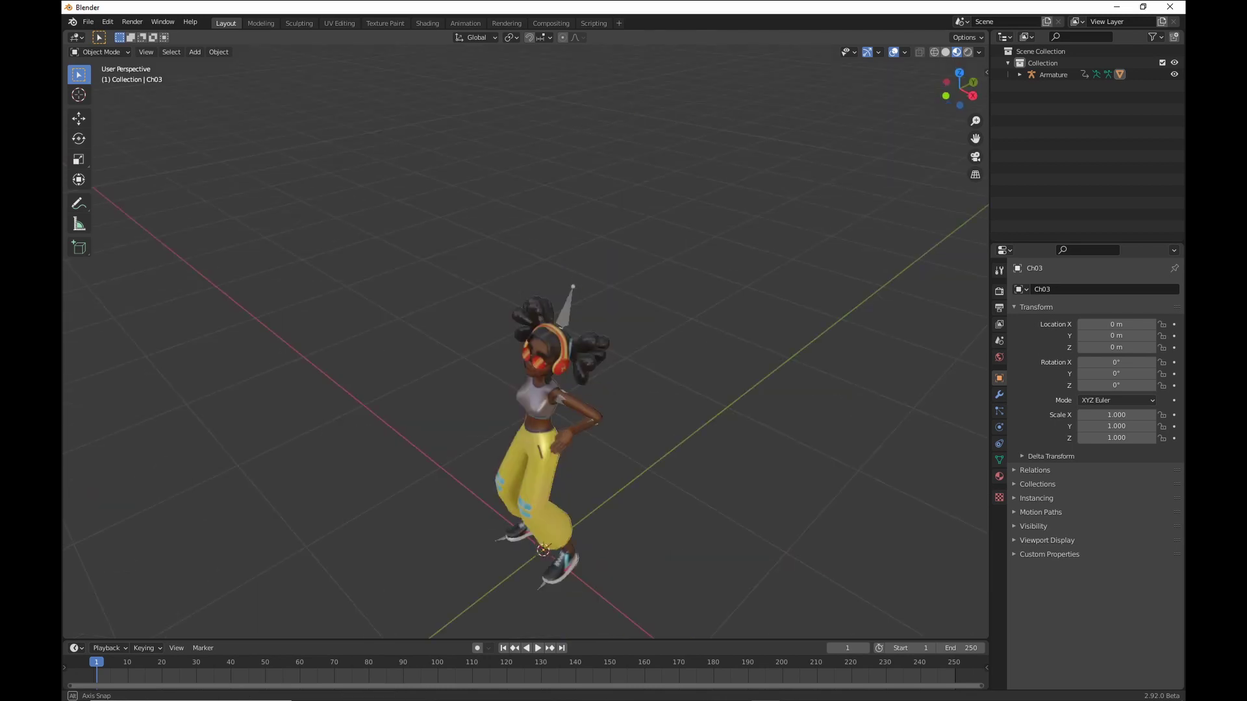